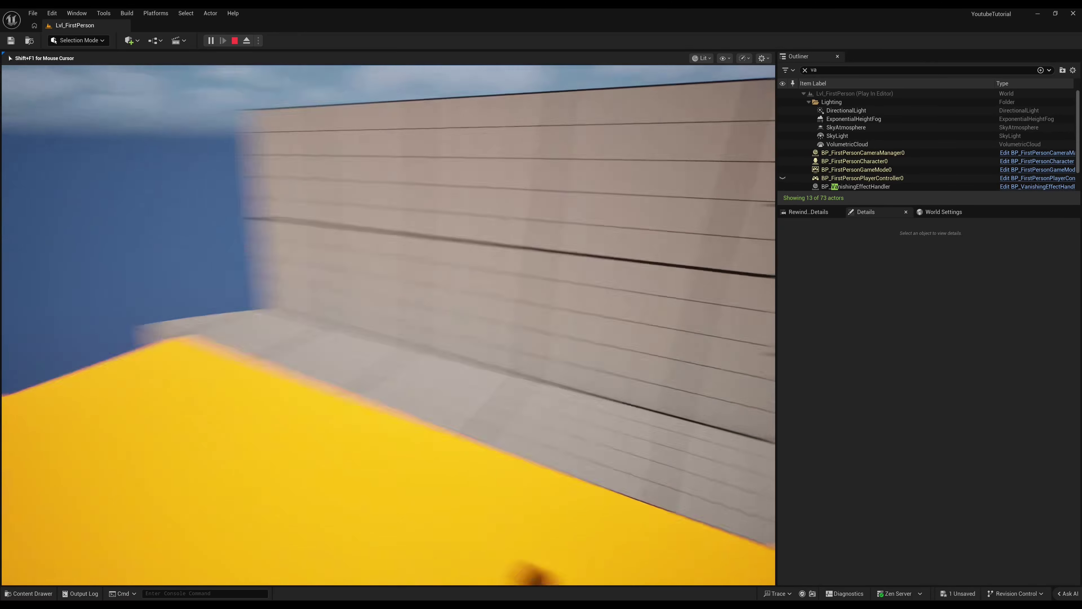
Play-test the first-person level by running and jumping across the platforms to examine the vanishing effect.
key(w)
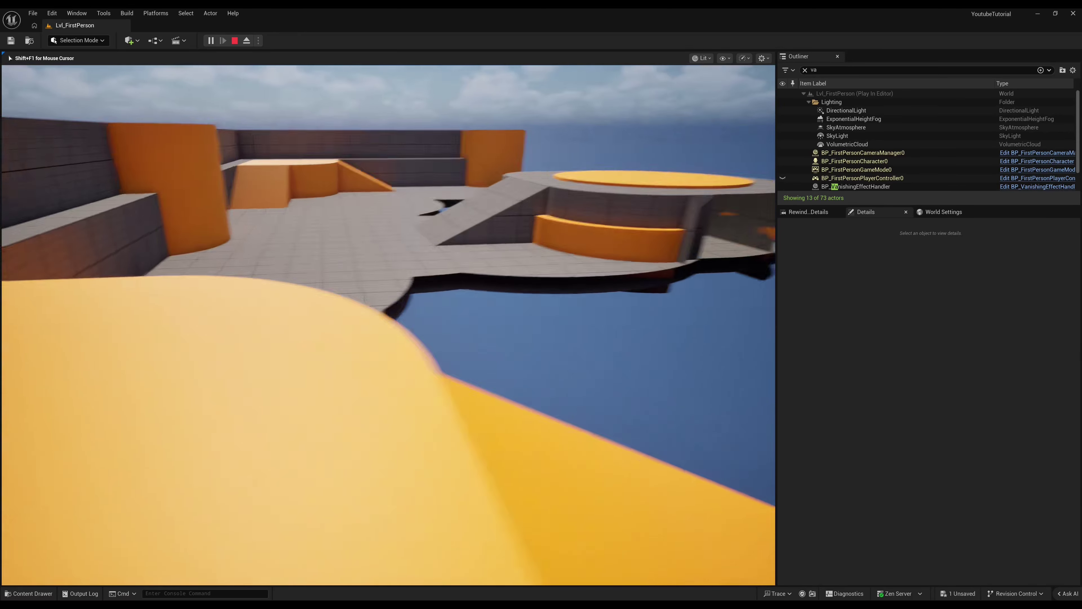
key(w)
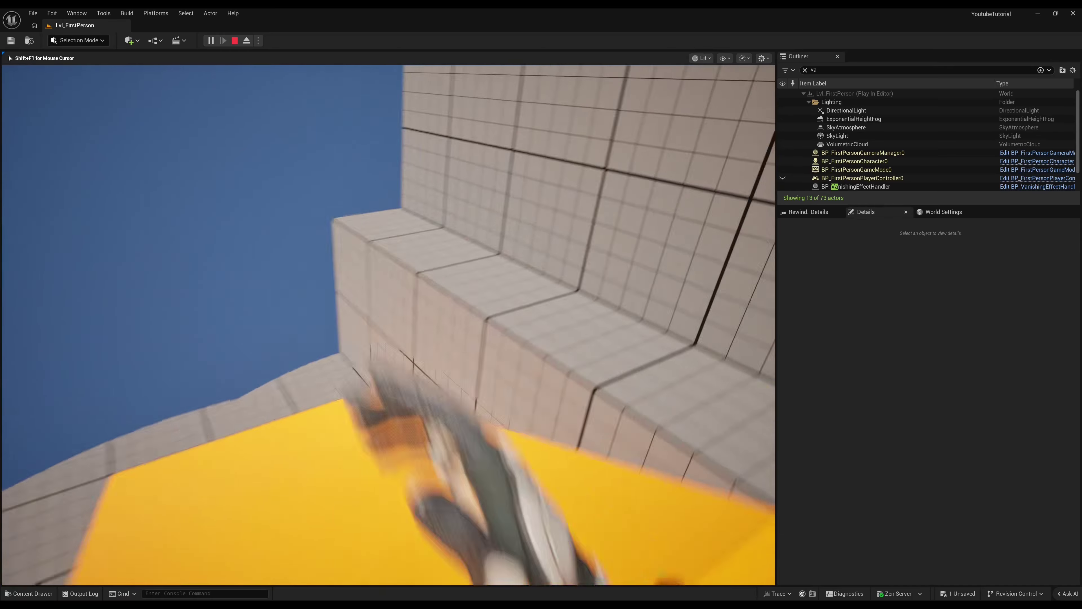
key(w)
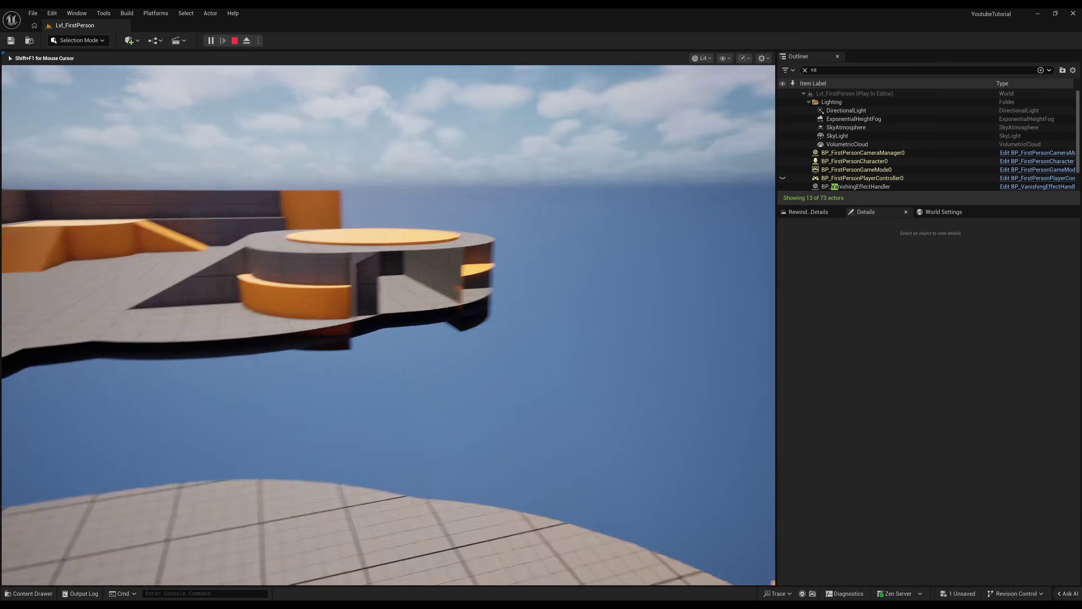
key(space)
key(w)
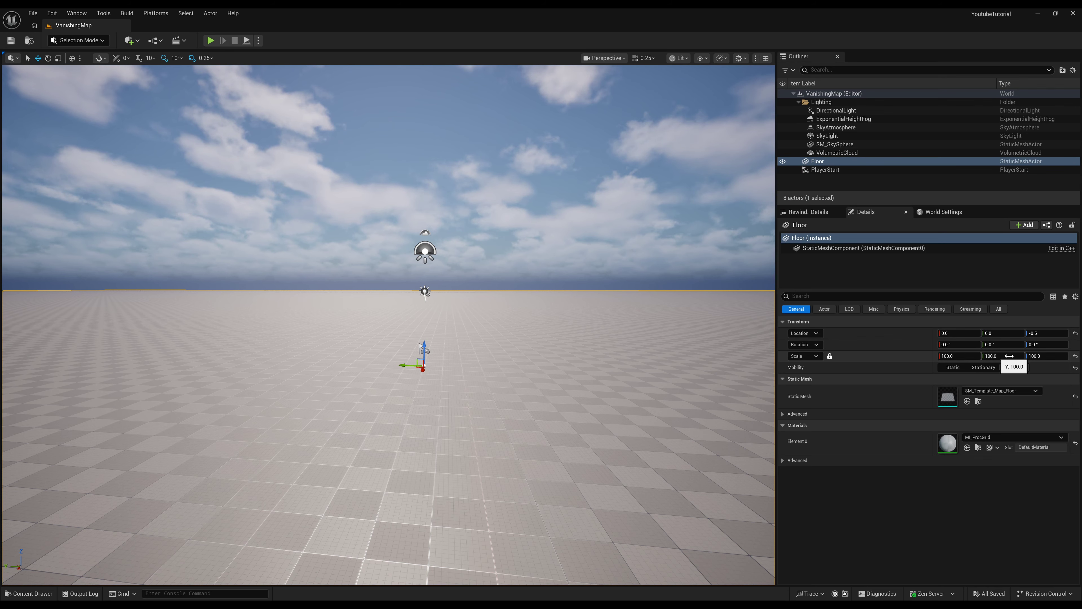
Look through the Blueprints, Materials and Maps subfolders of the project's Custom folder.
right_drag(596, 367, 563, 388)
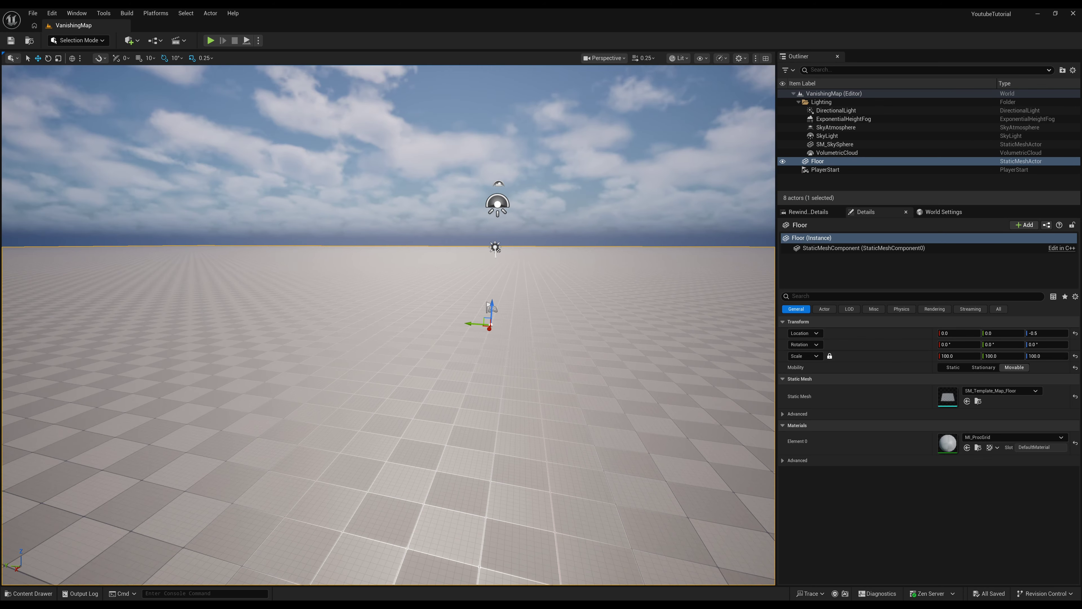
click(28, 593)
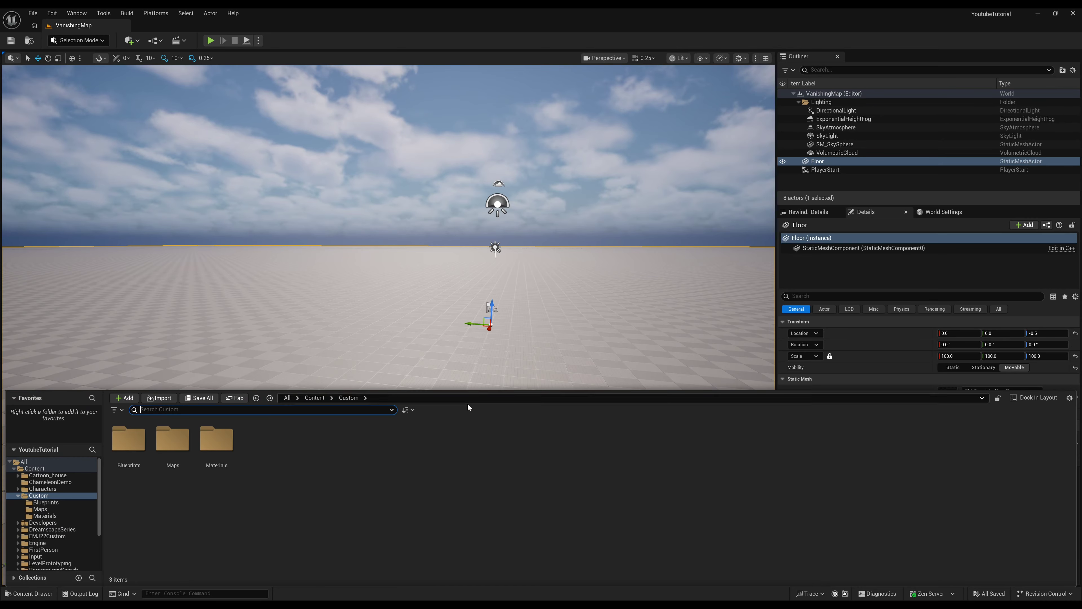
click(39, 498)
click(258, 495)
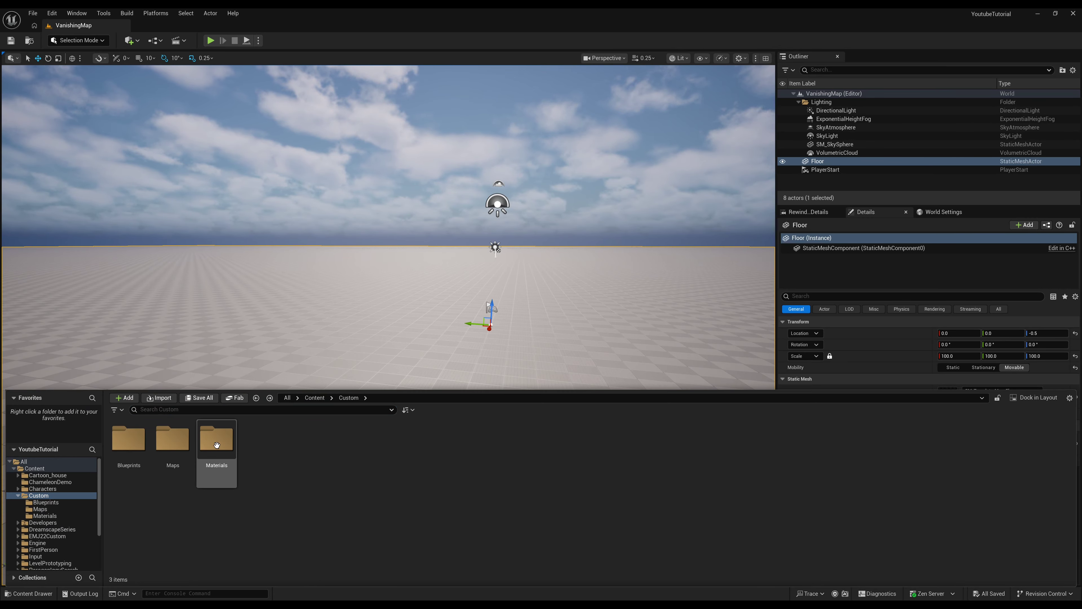
double_click(126, 442)
key(alt+Left)
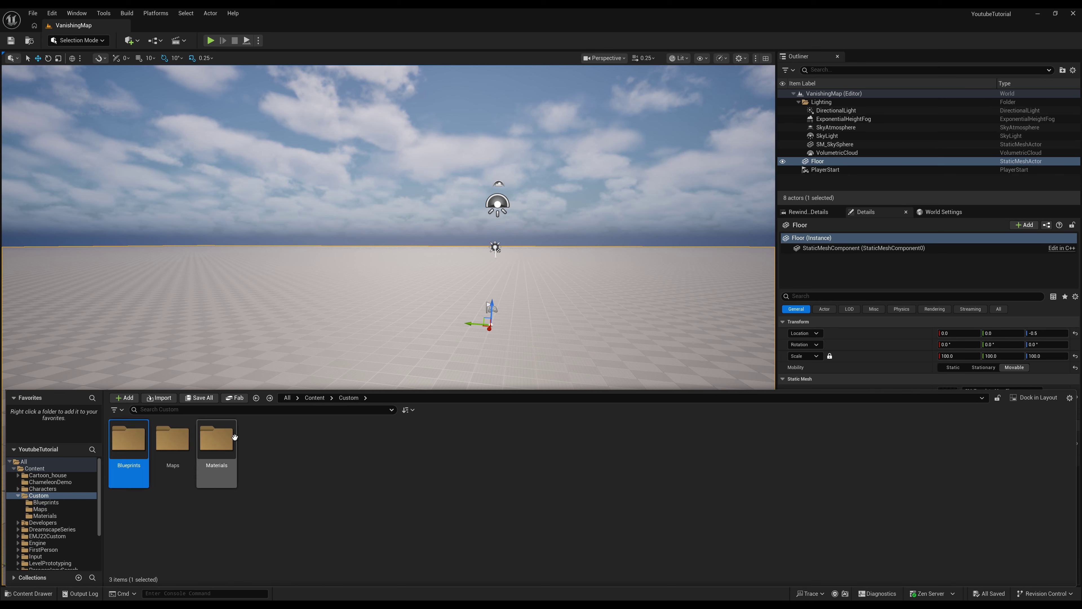
double_click(233, 438)
key(alt+Left)
double_click(172, 443)
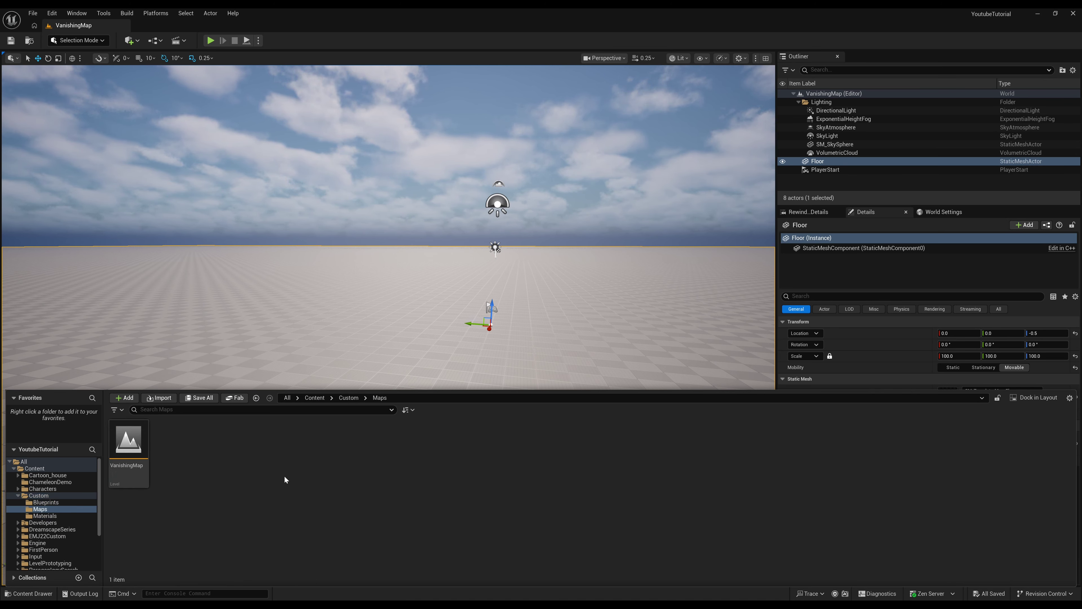
key(alt+Left)
click(332, 469)
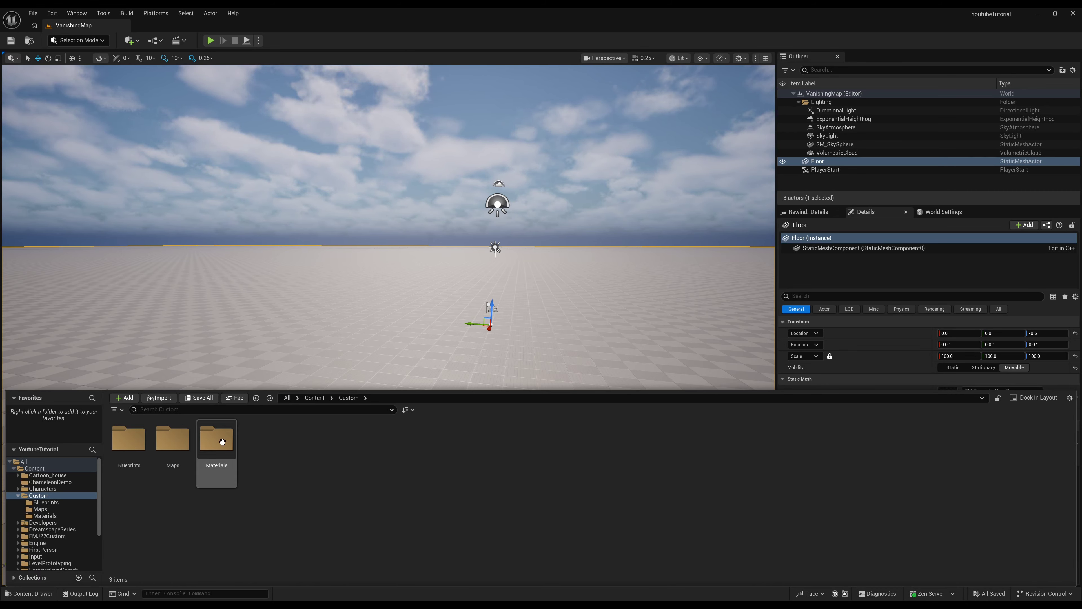
Create a Canvas Render Target named RT_VanishingEffect in the Custom Blueprints folder.
double_click(128, 441)
right_click(213, 476)
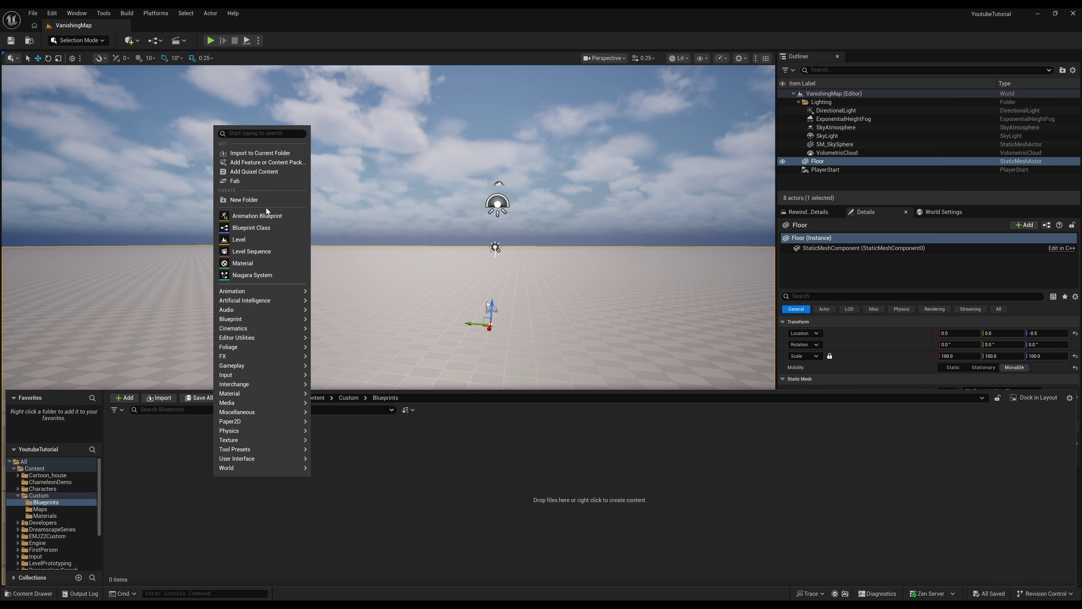
text(render)
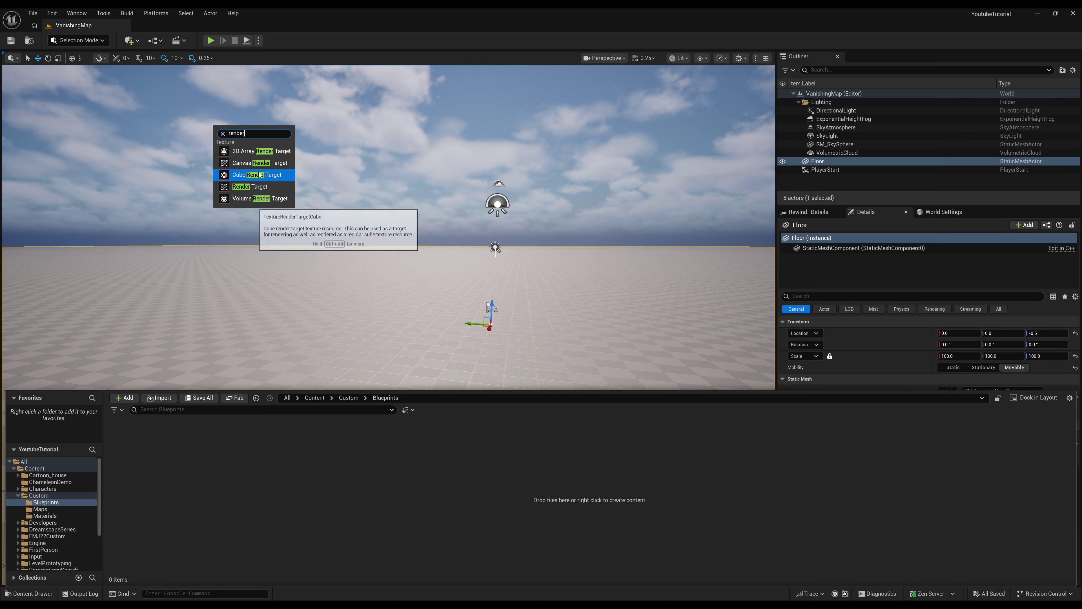
click(270, 165)
text(RT)
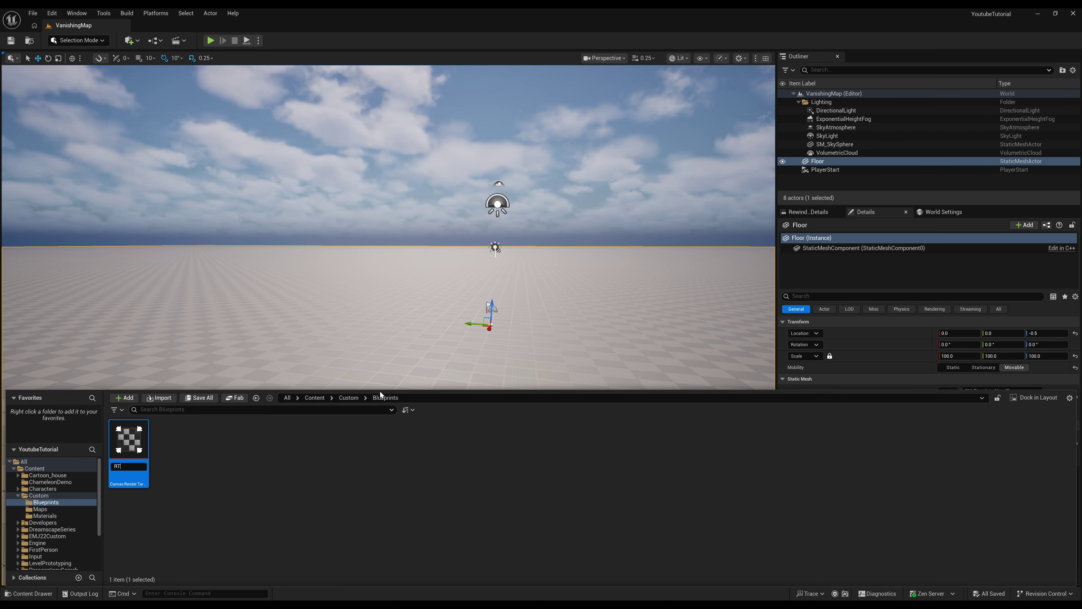
text(_)
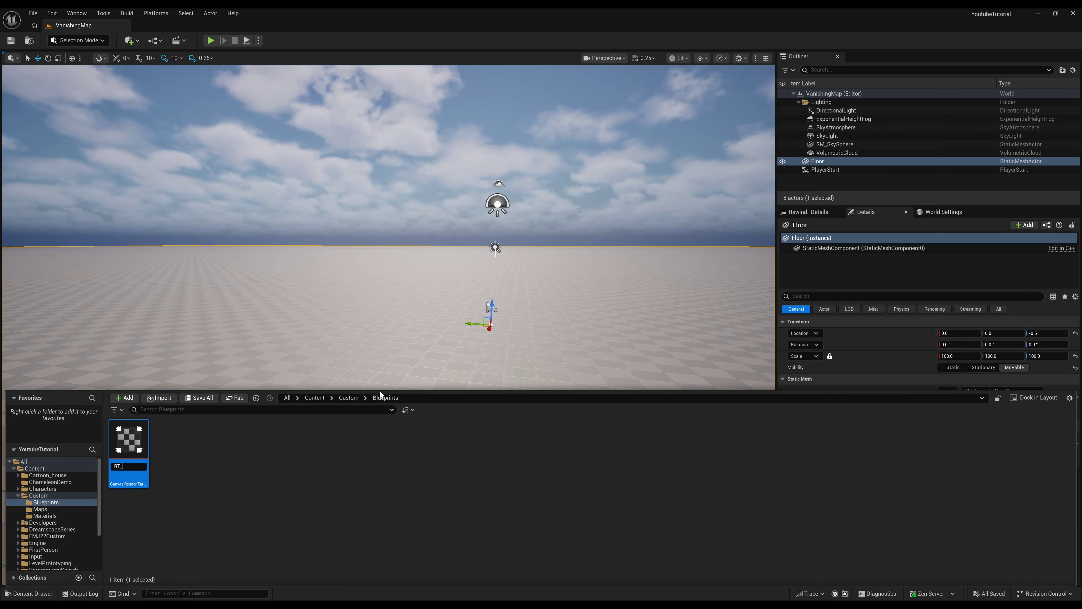
text(VanishingEffect)
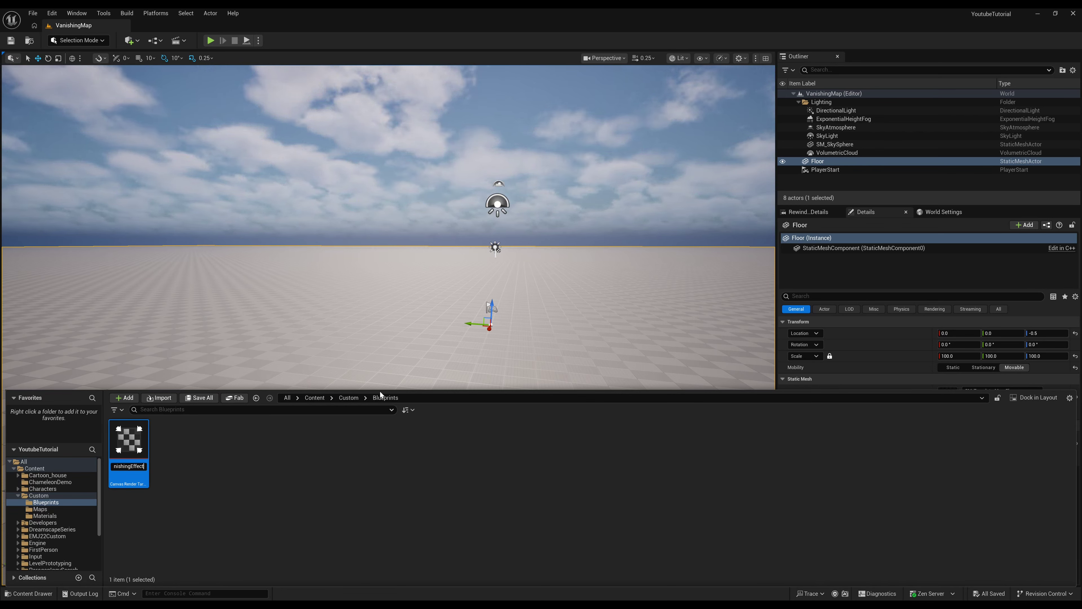
key(Return)
click(244, 506)
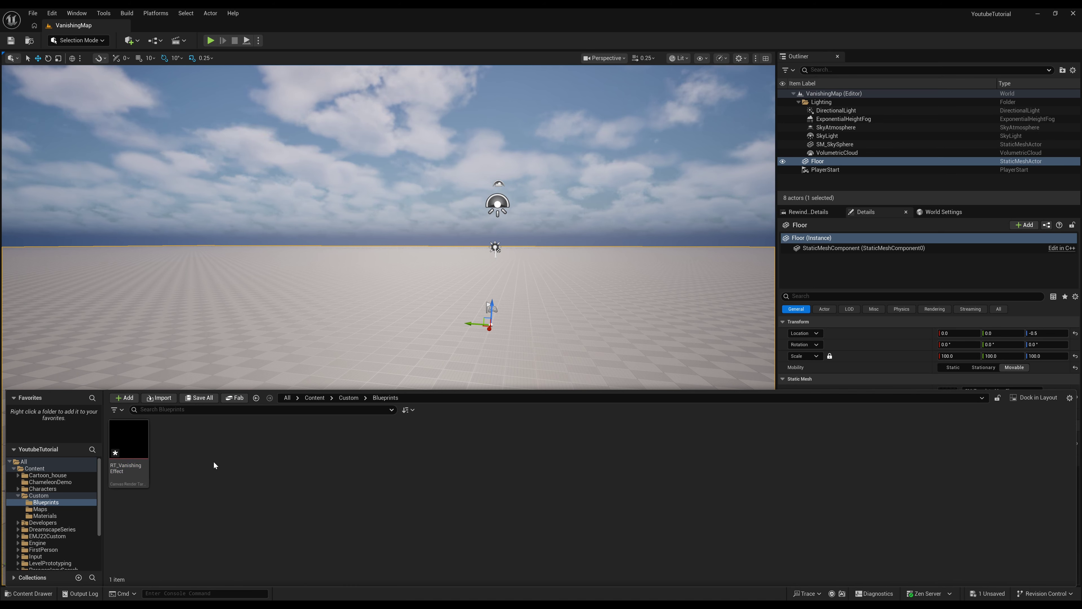
Create a Blueprint class with Actor as its parent and name it BP_VannishingEffectHandler.
right_click(213, 461)
click(252, 213)
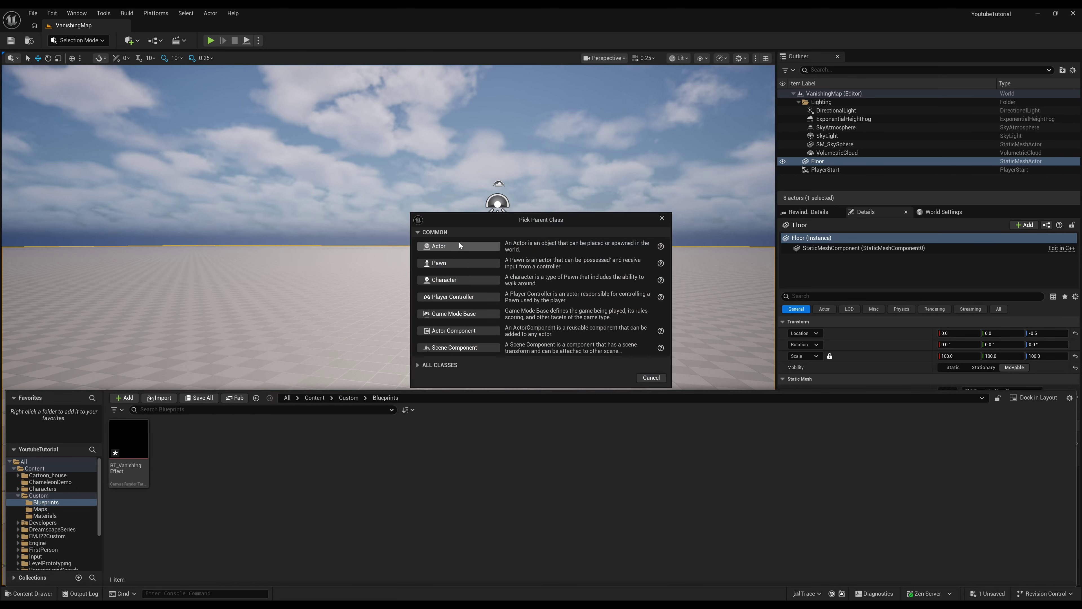
click(456, 247)
text(BP_)
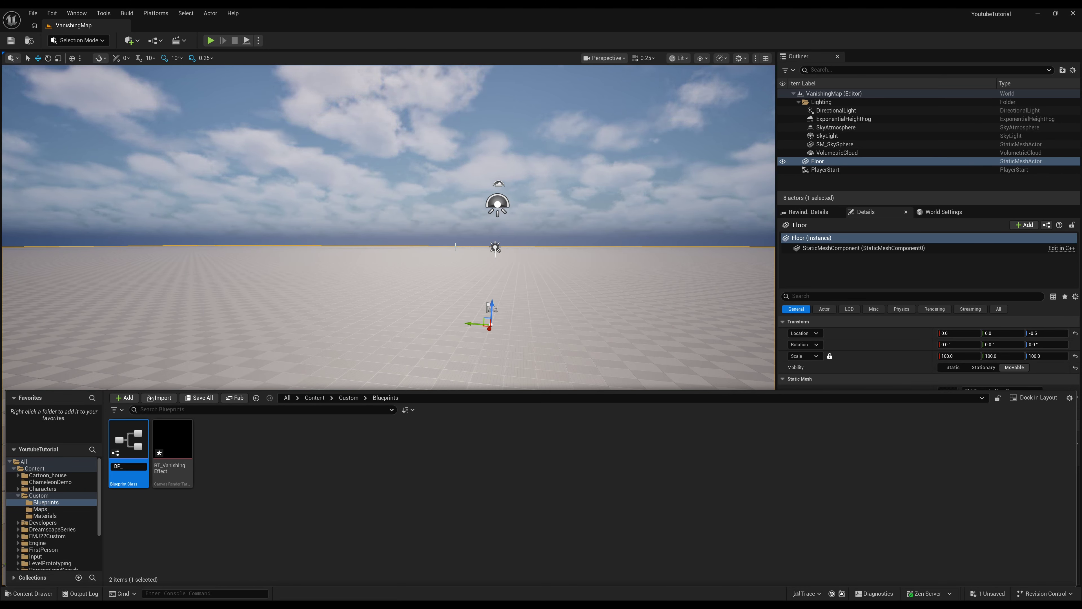
text(VanishingEffecthan)
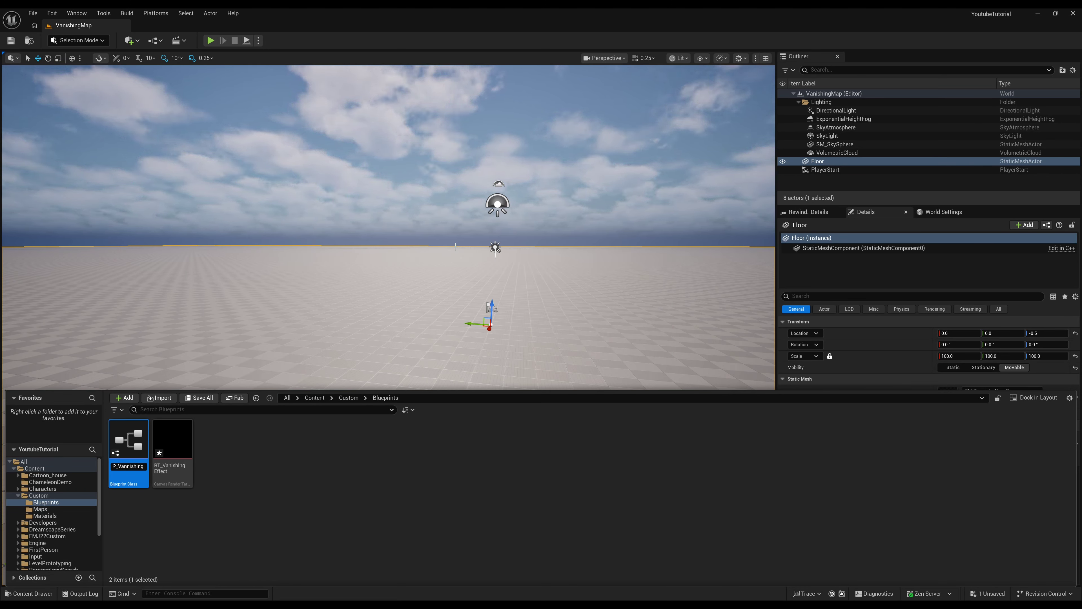
text(dler)
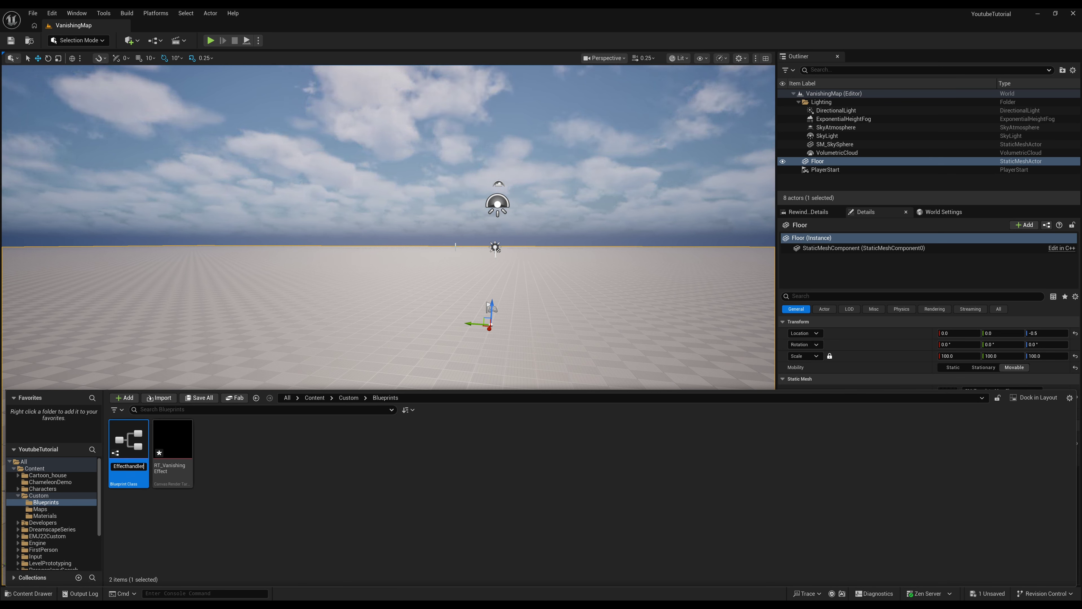
key(Return)
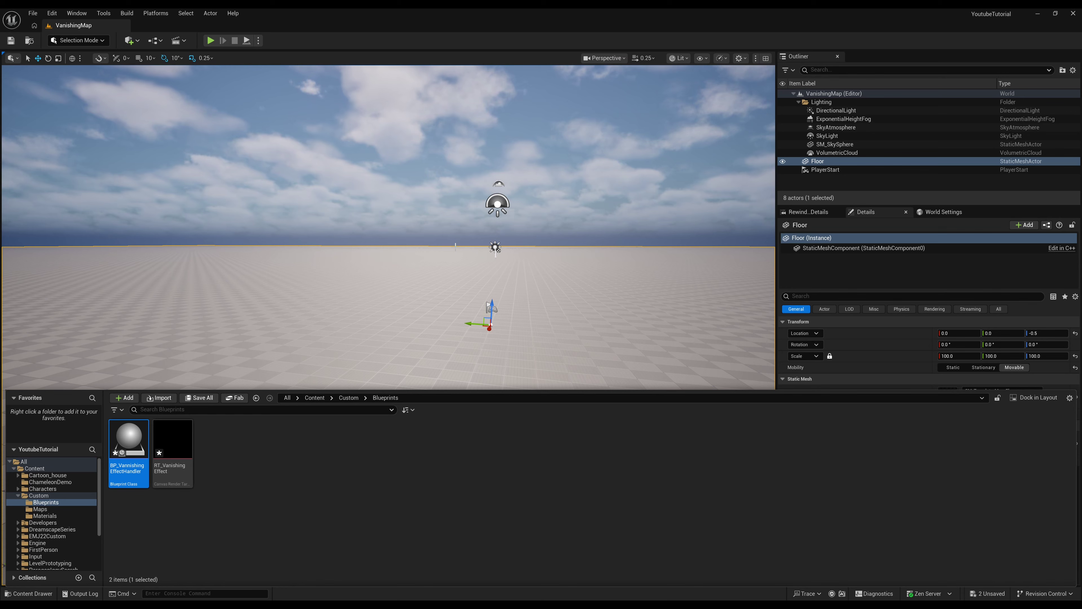
click(597, 558)
Create a material named Mat_VanishingEffect in the Custom Materials folder.
click(58, 516)
right_click(206, 453)
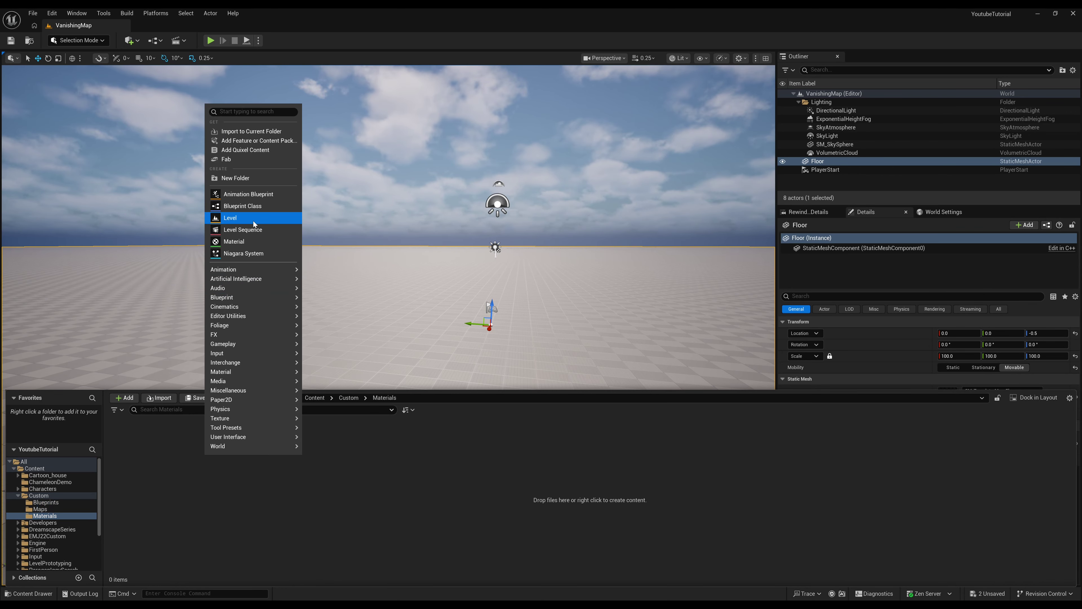
click(243, 244)
text(Mat_VanishingEffect)
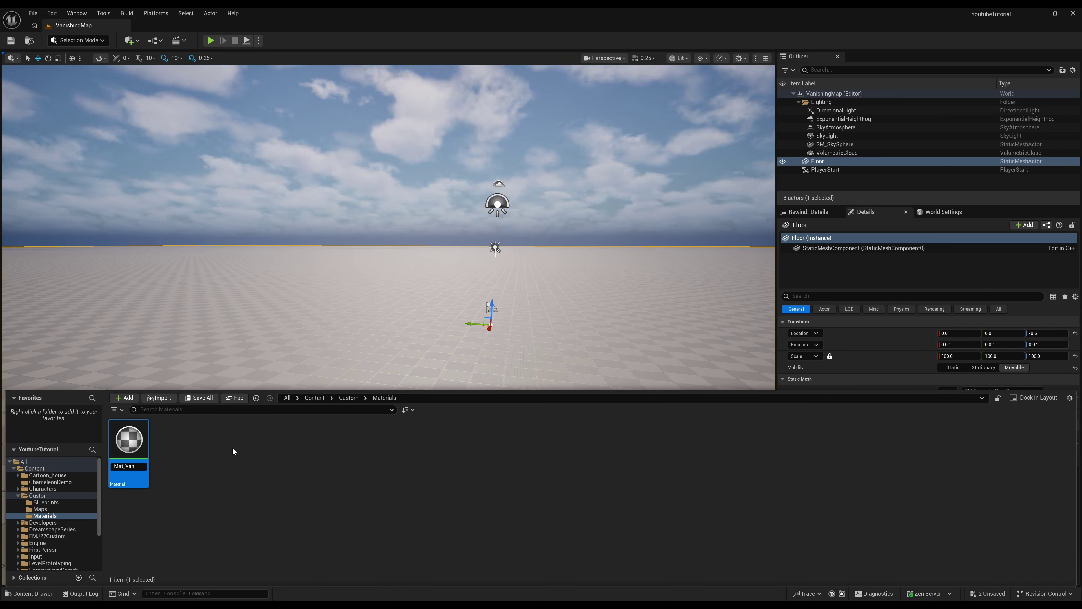
key(Return)
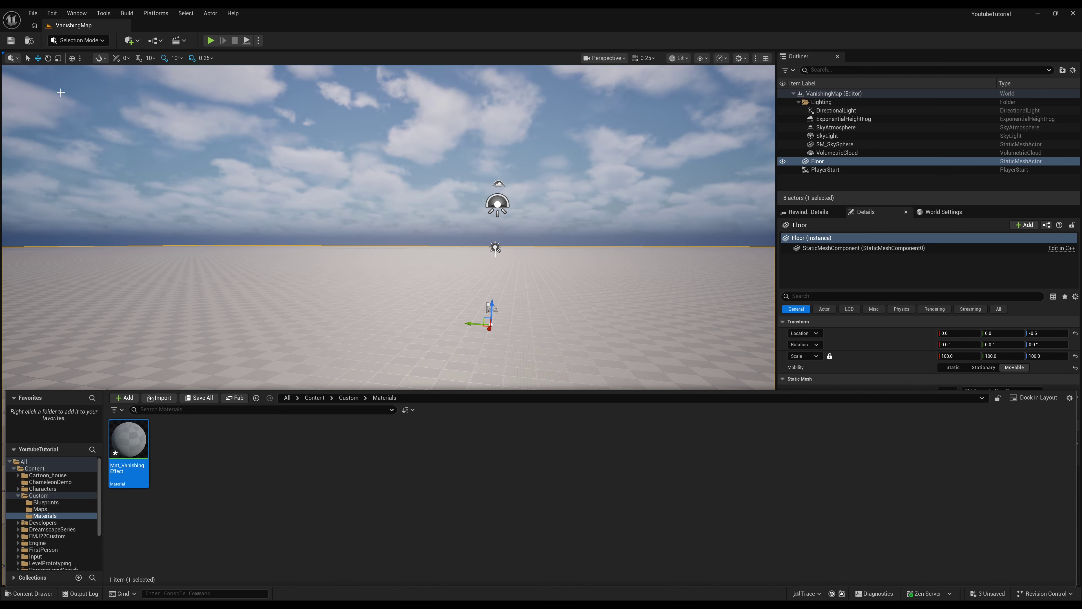
click(163, 467)
In Mat_VanishingEffect, add RT_VanishingEffect as a texture sample, connect its RGB output to Base Color, and apply the material.
double_click(138, 443)
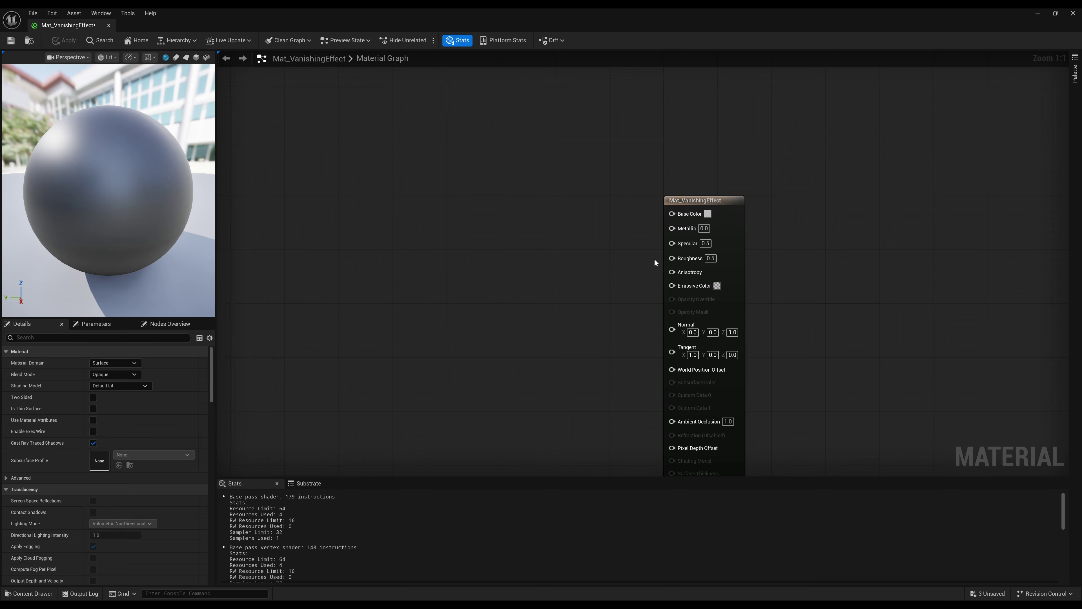
key(ctrl+space)
click(46, 502)
drag(148, 479, 435, 216)
drag(518, 240, 672, 214)
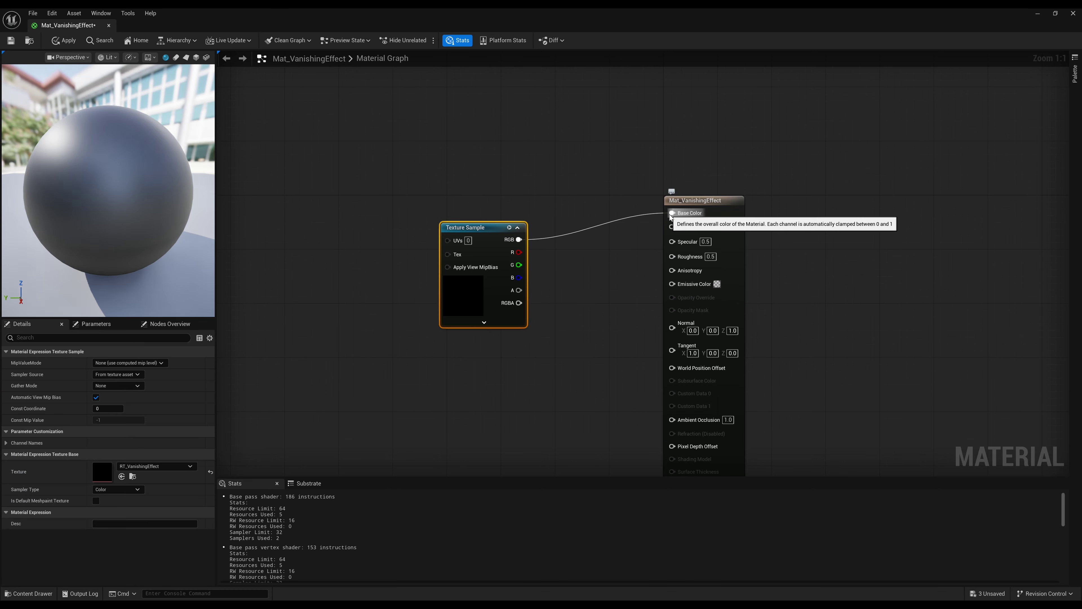
drag(478, 228, 463, 215)
click(71, 46)
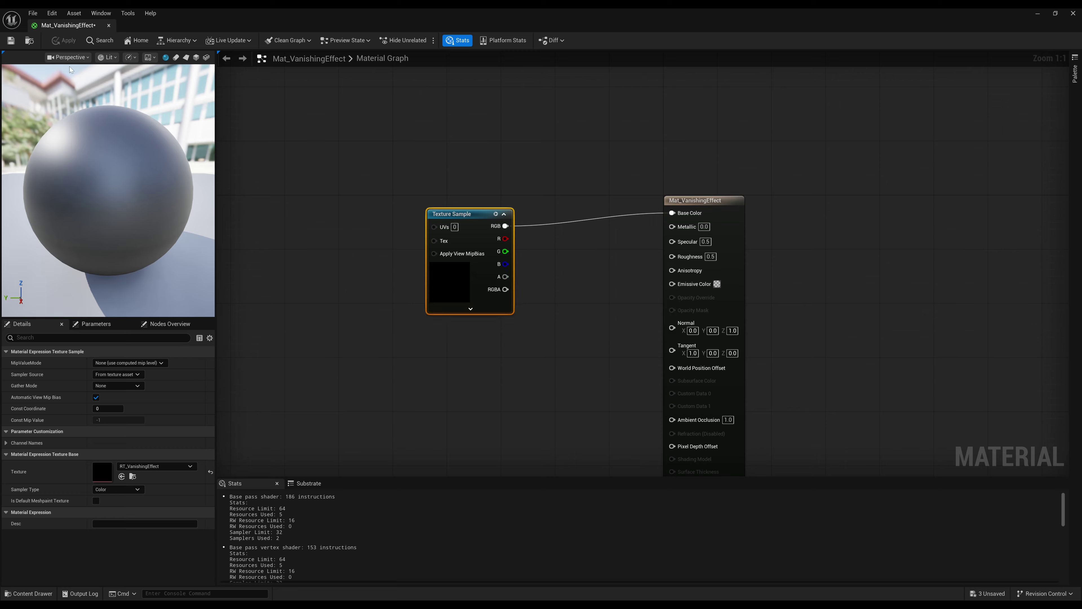
Assign Mat_VanishingEffect to the Floor actor's Element 0 material slot in VanishingMap.
click(1038, 14)
key(ctrl+space)
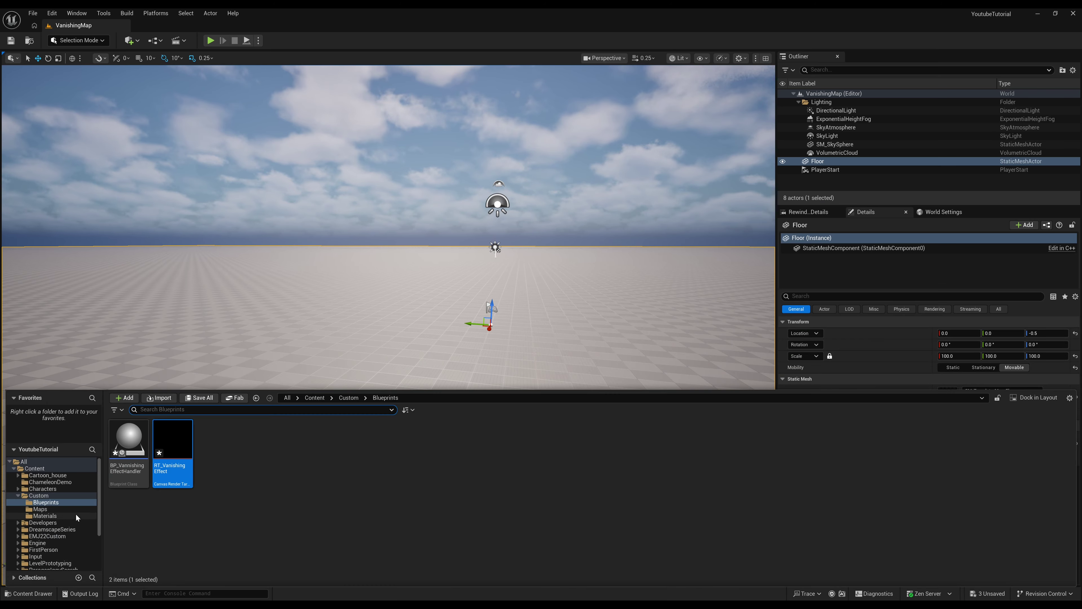
click(75, 516)
drag(123, 444, 993, 443)
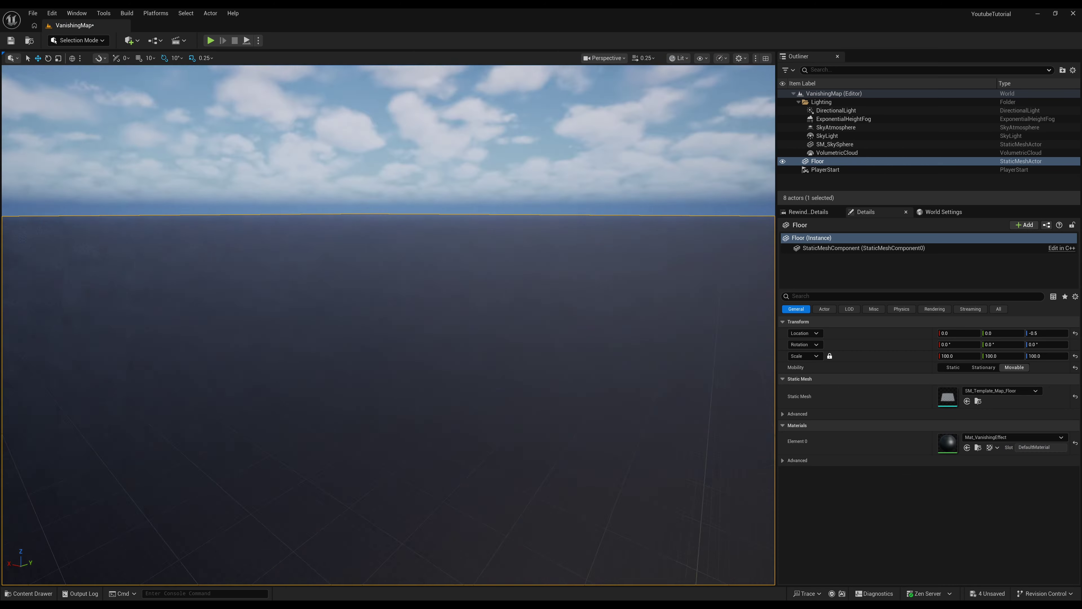
right_drag(388, 324, 725, 315)
right_drag(388, 325, 282, 327)
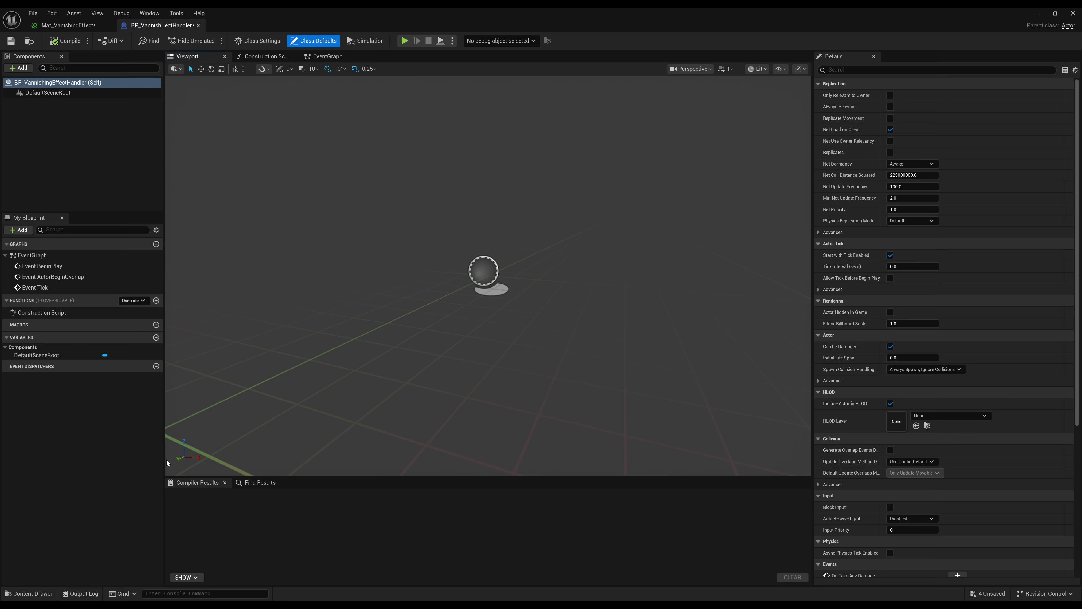
Add a variable named EffectRenderTarget to the effect handler Blueprint and make it instance editable.
click(156, 337)
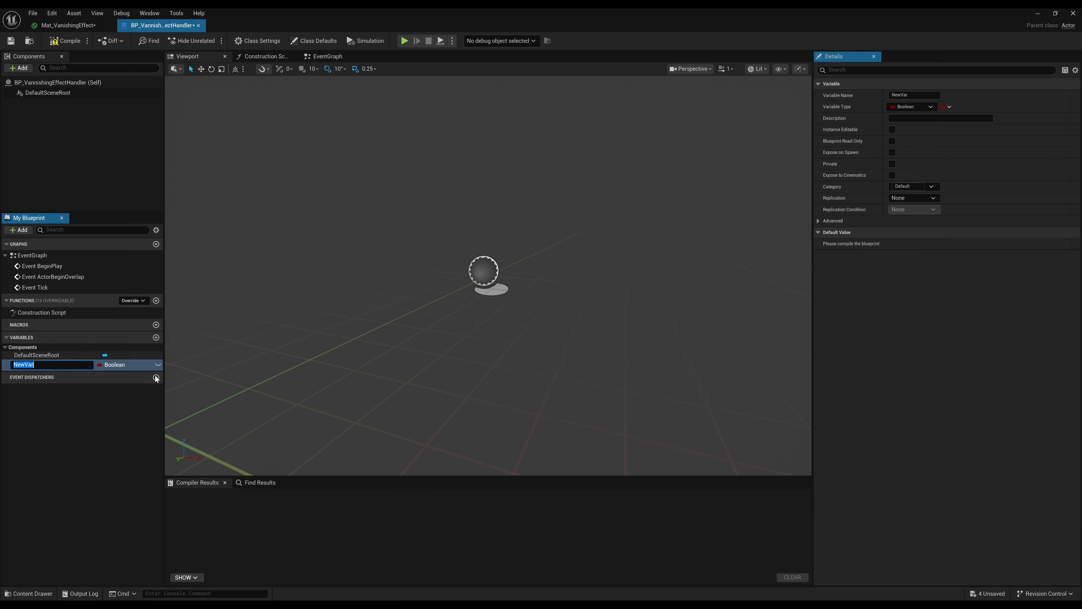
text(EffectRenderTarget)
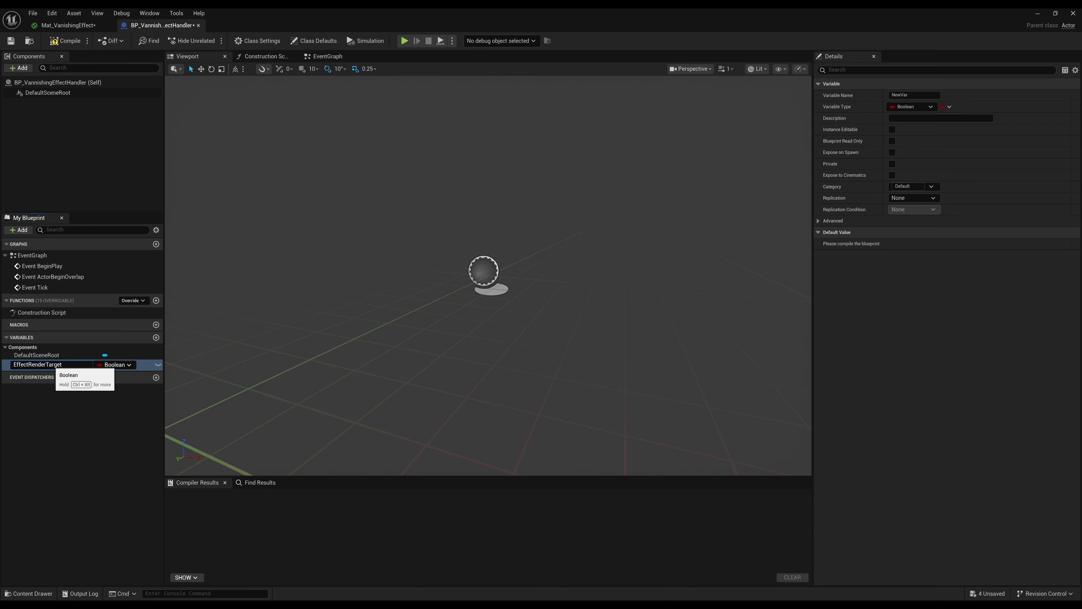
key(Return)
click(158, 365)
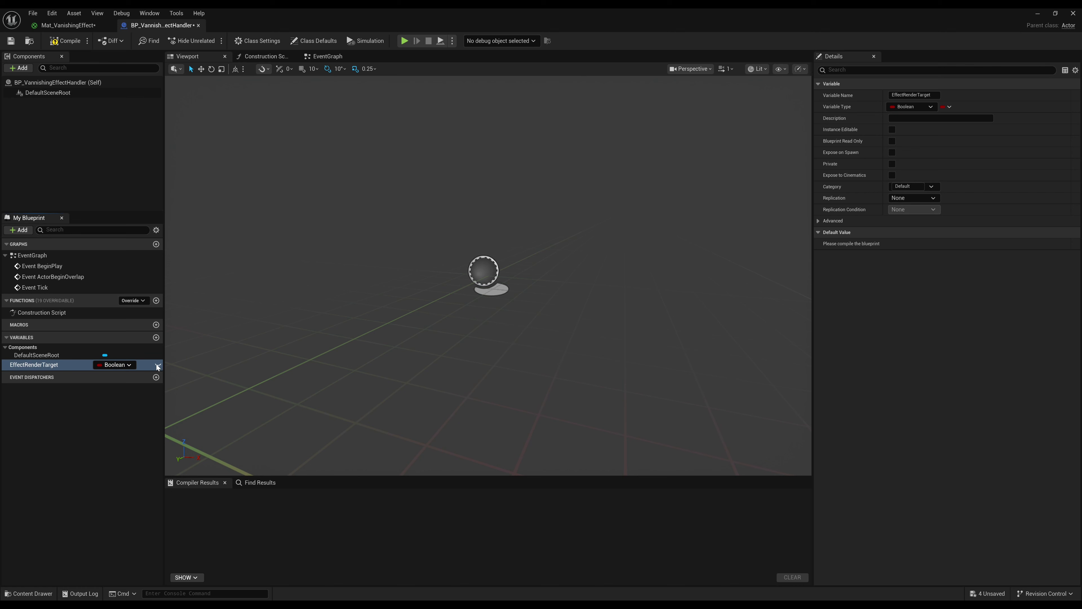
Change the EffectRenderTarget variable's type to a Canvas Render Target 2D object reference and compile the Blueprint.
click(124, 365)
text(canvas)
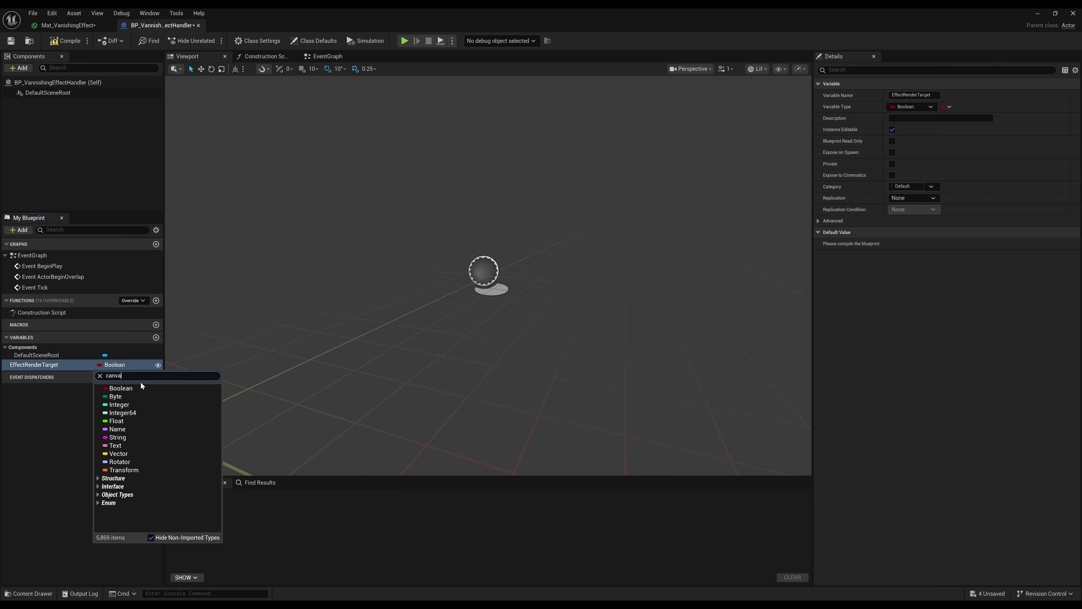
mouse_move(179, 446)
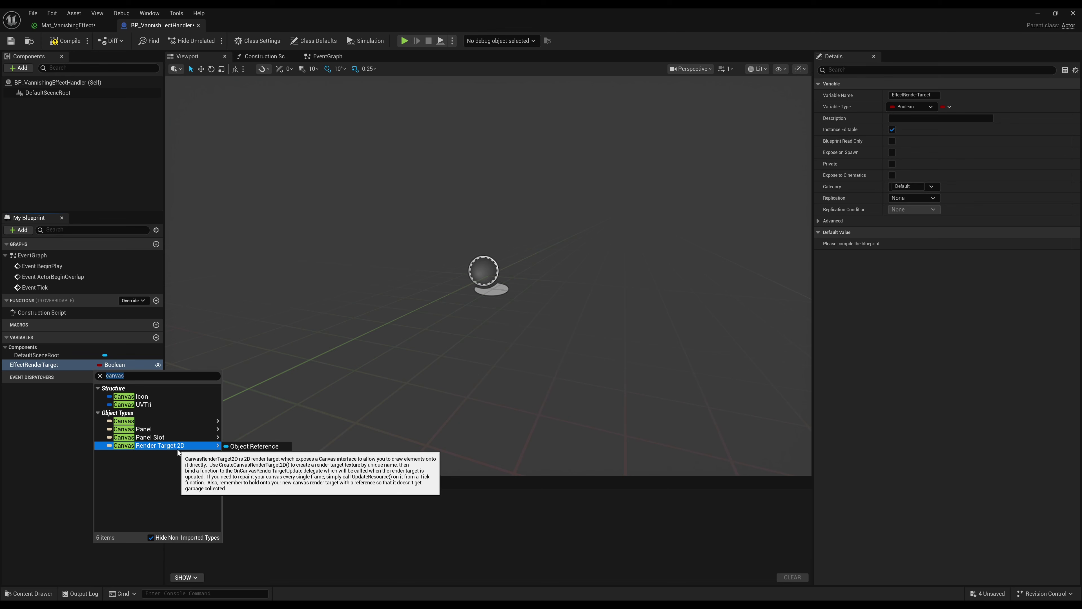
click(252, 446)
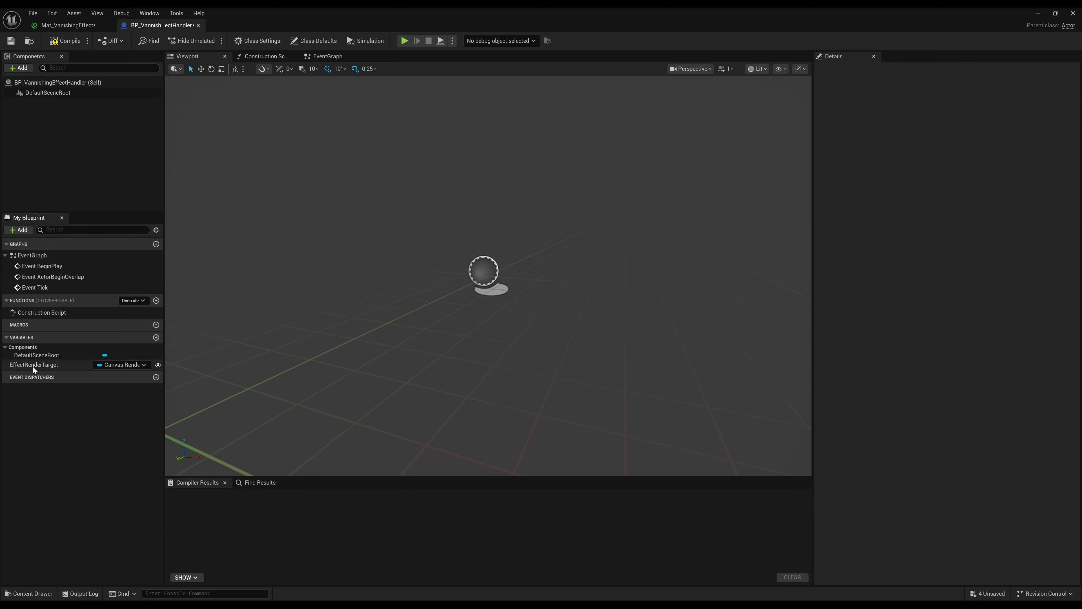
click(68, 365)
click(65, 40)
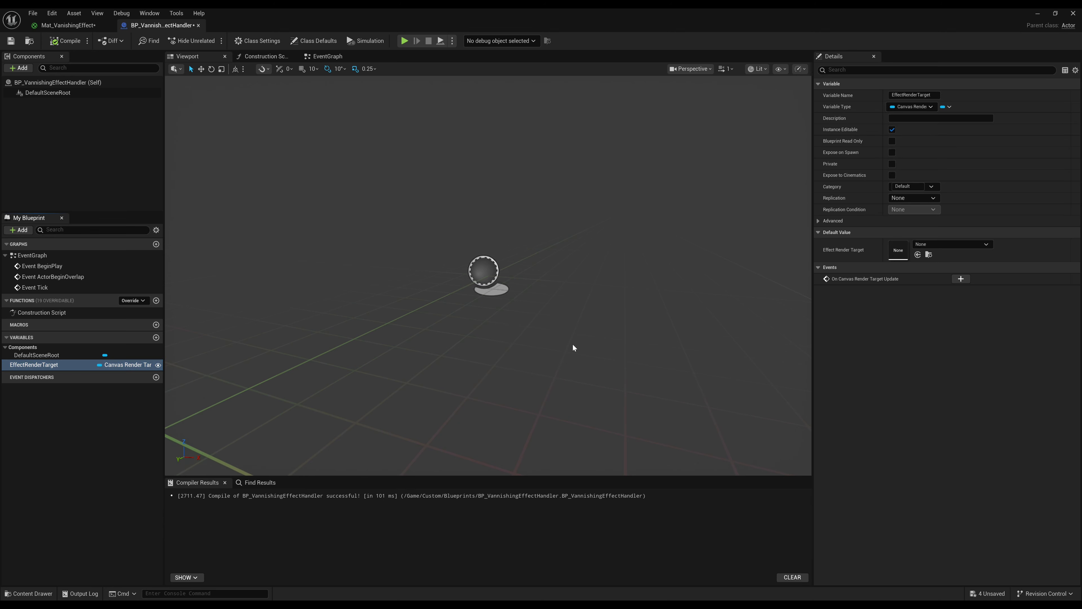
Set EffectRenderTarget's default value to the RT_VanishingEffect asset from the Custom Blueprints folder and recompile.
key(ctrl+space)
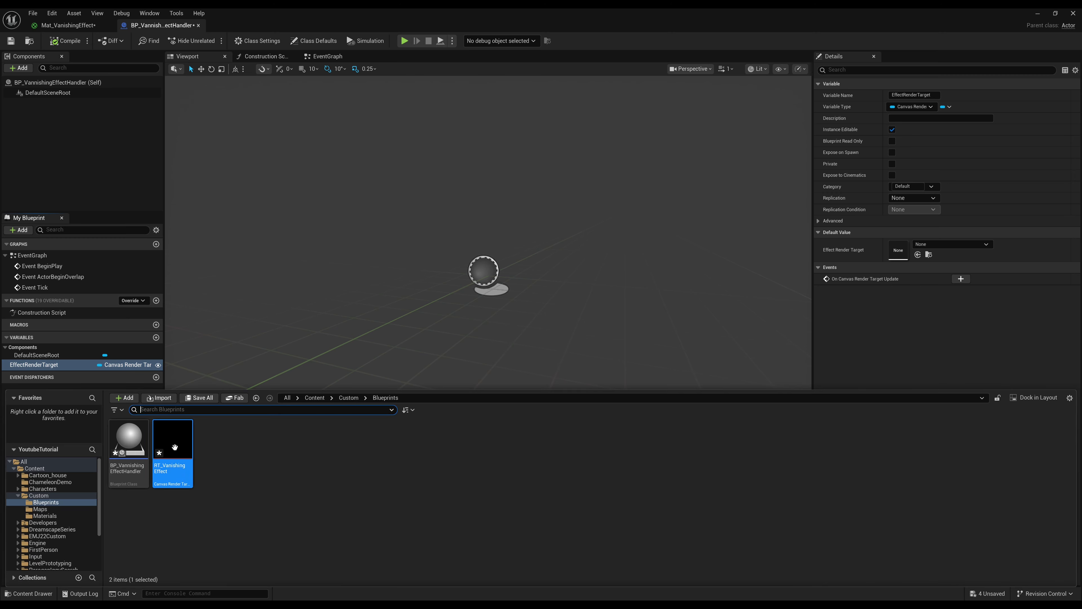
drag(172, 445, 915, 249)
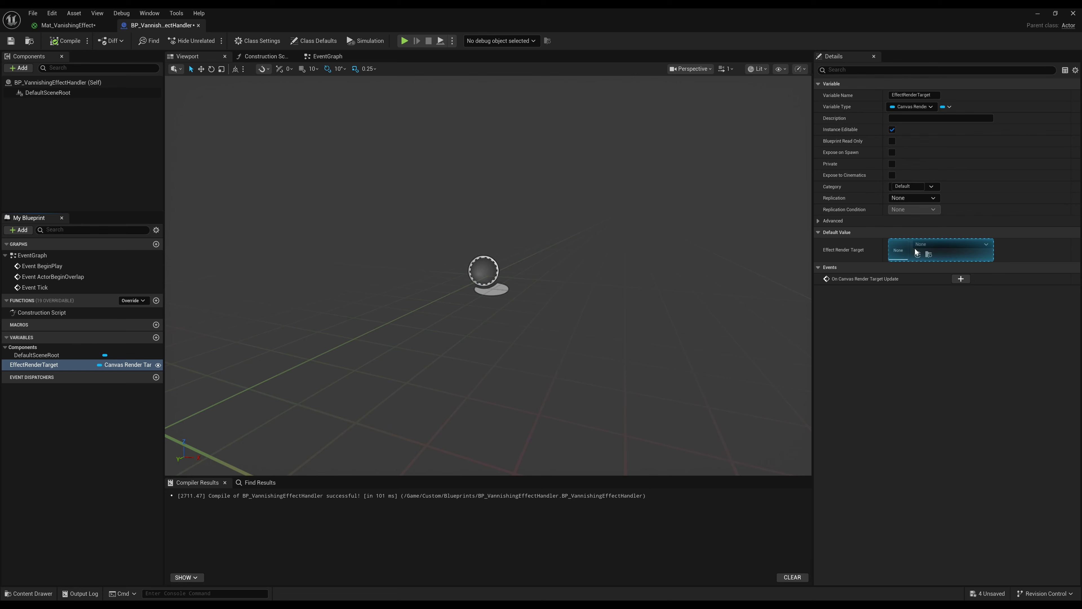
key(F7)
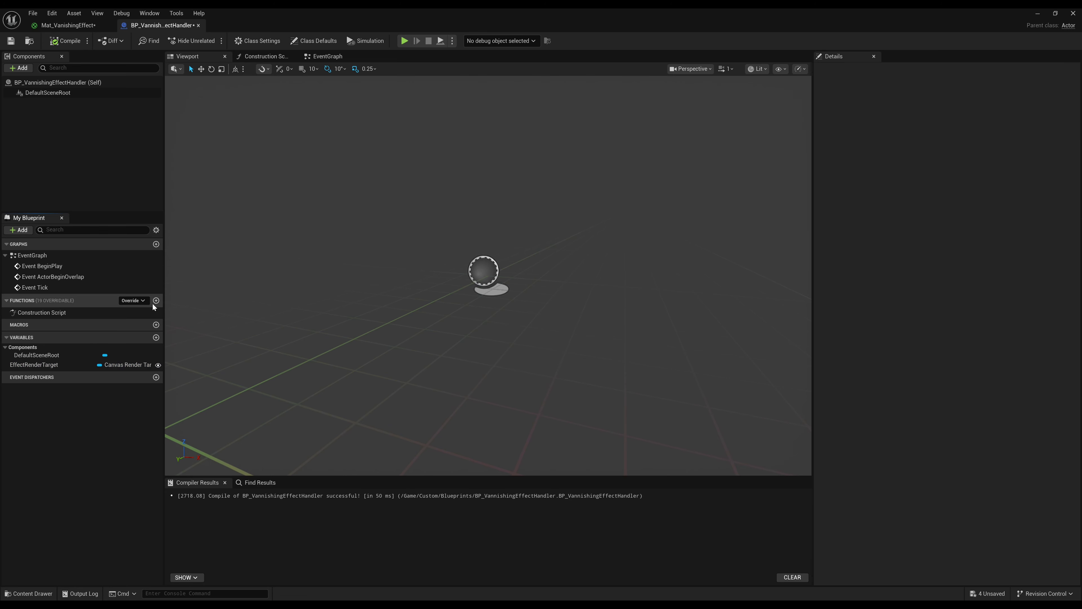
Add a function named DrawWorldLocationToRenderTarget to BP_VanishingEffectHandler.
click(155, 300)
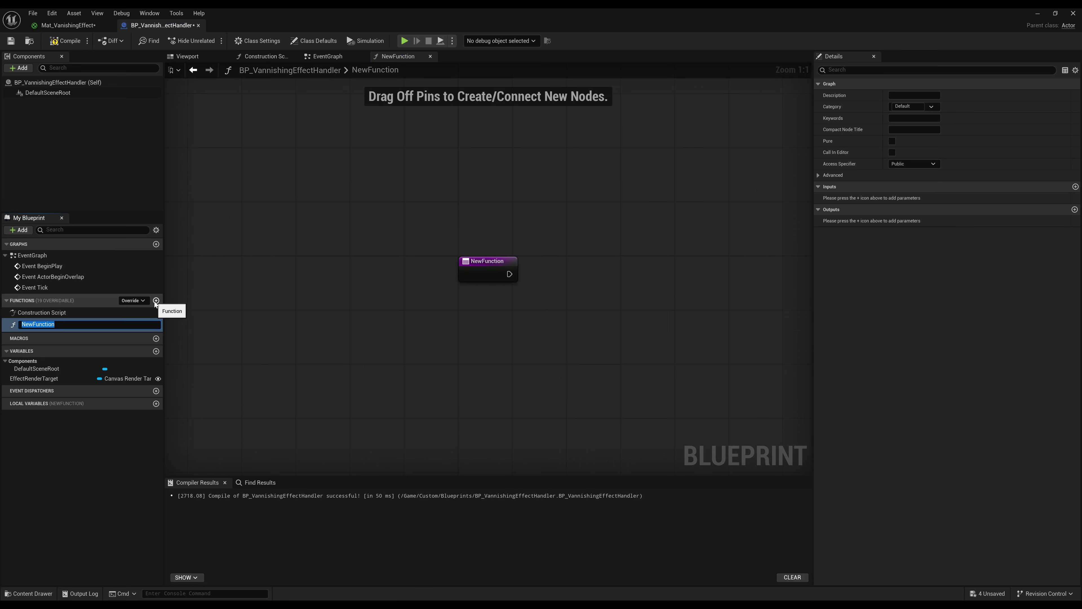
text(DrawToRenderTarget)
key(Left)
key(Left)
key(Left)
key(Left)
key(Left)
key(Left)
key(Left)
key(Left)
key(Left)
text(WorldLocation)
key(Return)
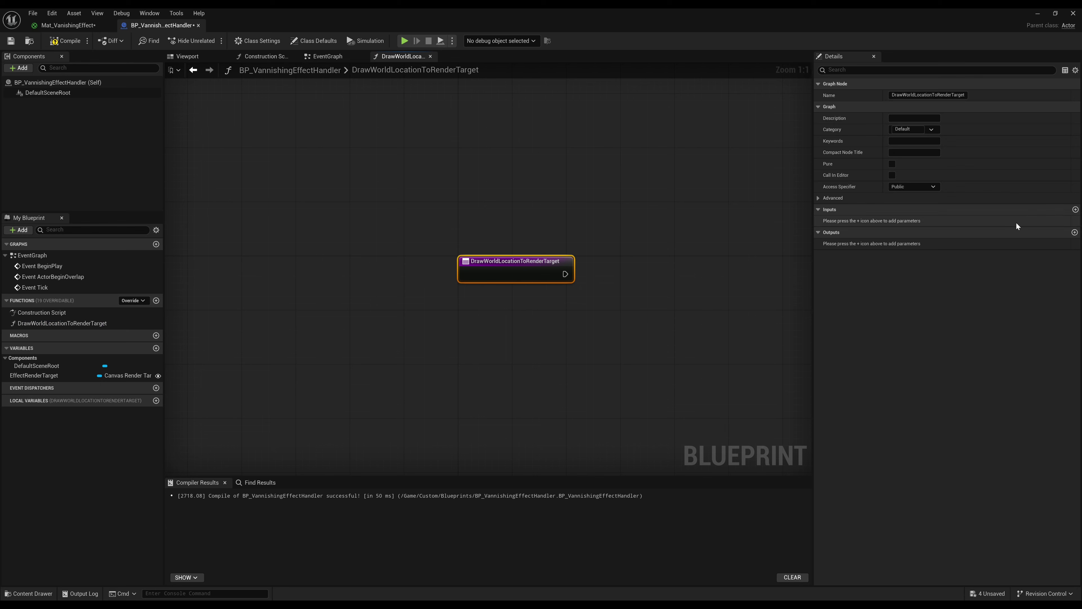
Add a Vector input named WorldLocation to the DrawWorldLocationToRenderTarget function.
click(1076, 210)
click(908, 221)
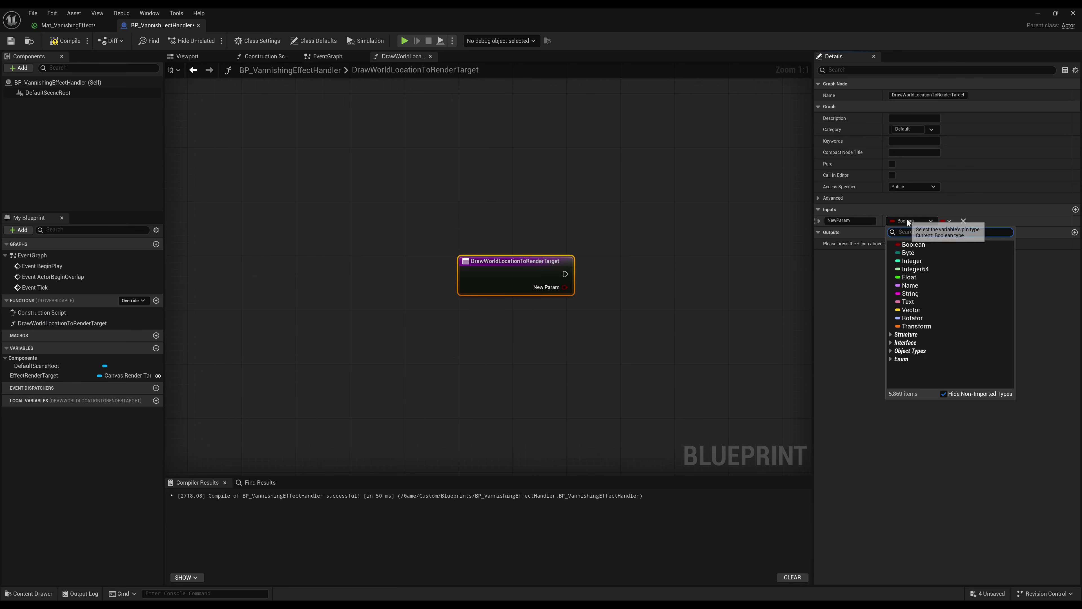
click(909, 309)
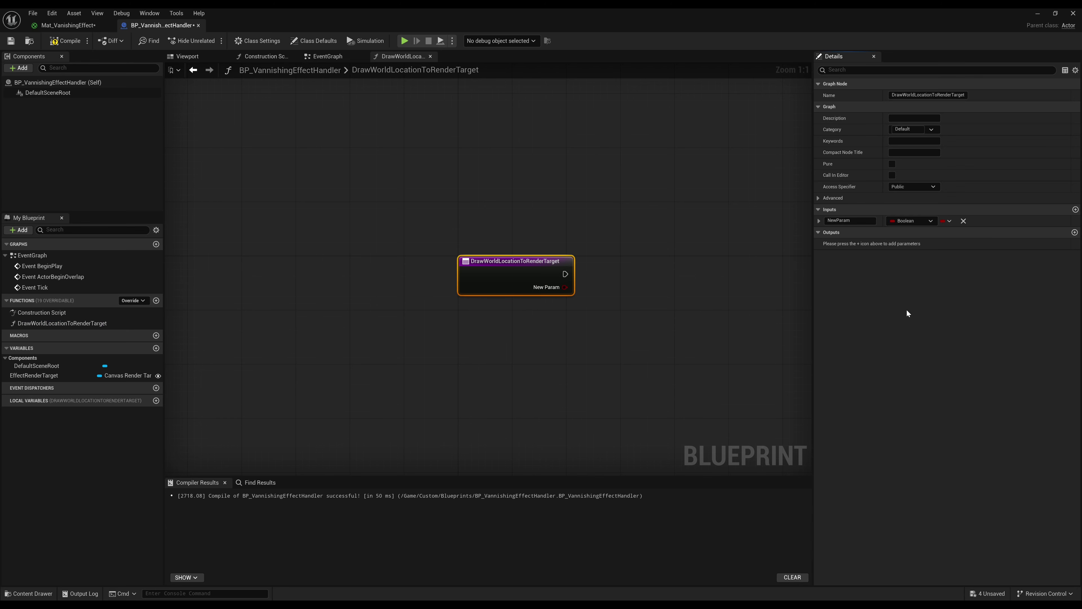
click(869, 221)
text(Work)
key(BackSpace)
text(dLocation)
key(Return)
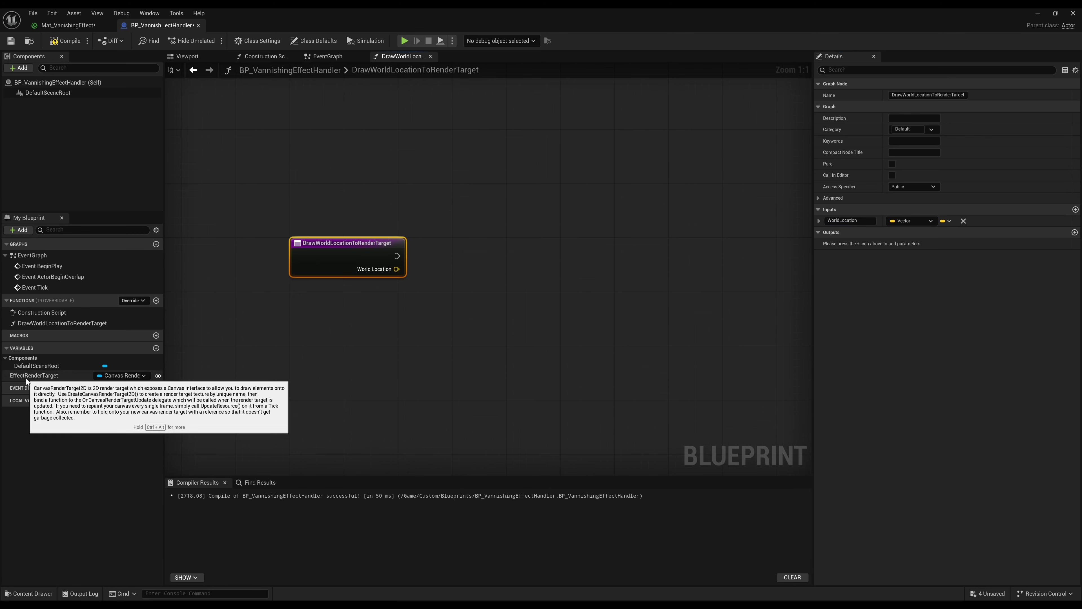
Place an EffectRenderTarget getter feeding a Begin Draw Canvas to Render Target node, executed from the DrawWorldLocationToRenderTarget entry node.
mouse_move(27, 375)
mouse_down()
mouse_move(458, 327)
mouse_move(556, 302)
mouse_move(540, 293)
mouse_move(531, 257)
mouse_up()
text(draw)
click(615, 343)
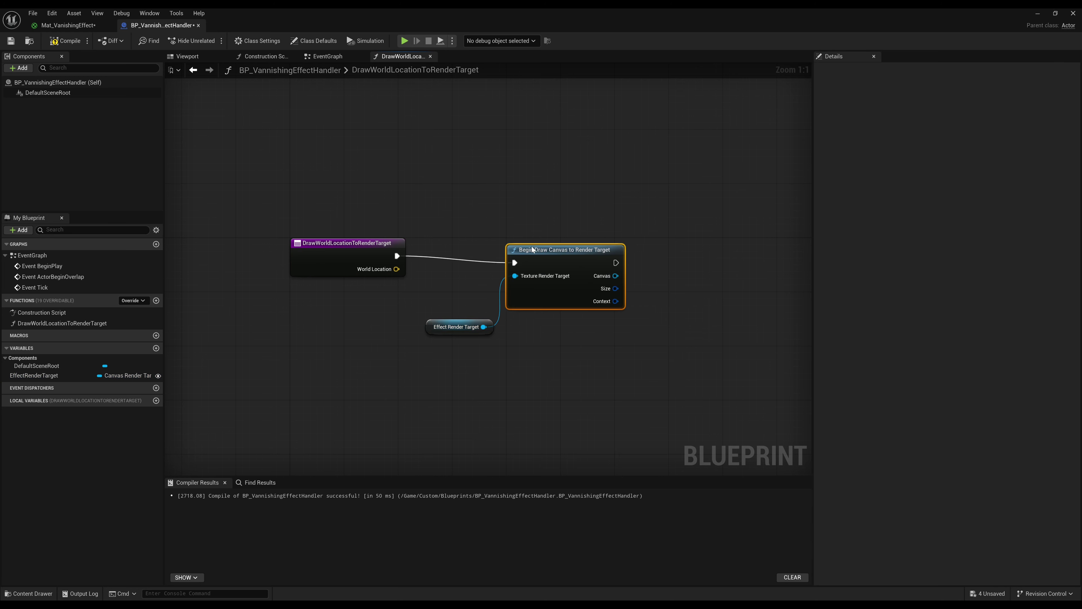
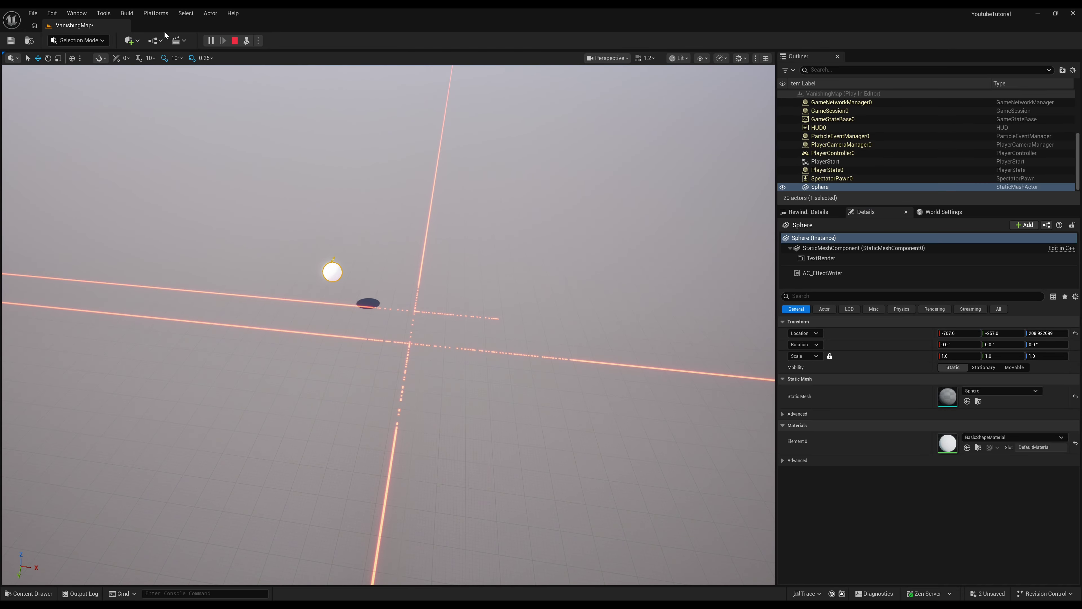
Stop the simulation, set the Effect Range X and Y divisors in the handler's Construction Script to 100, and compile.
click(235, 41)
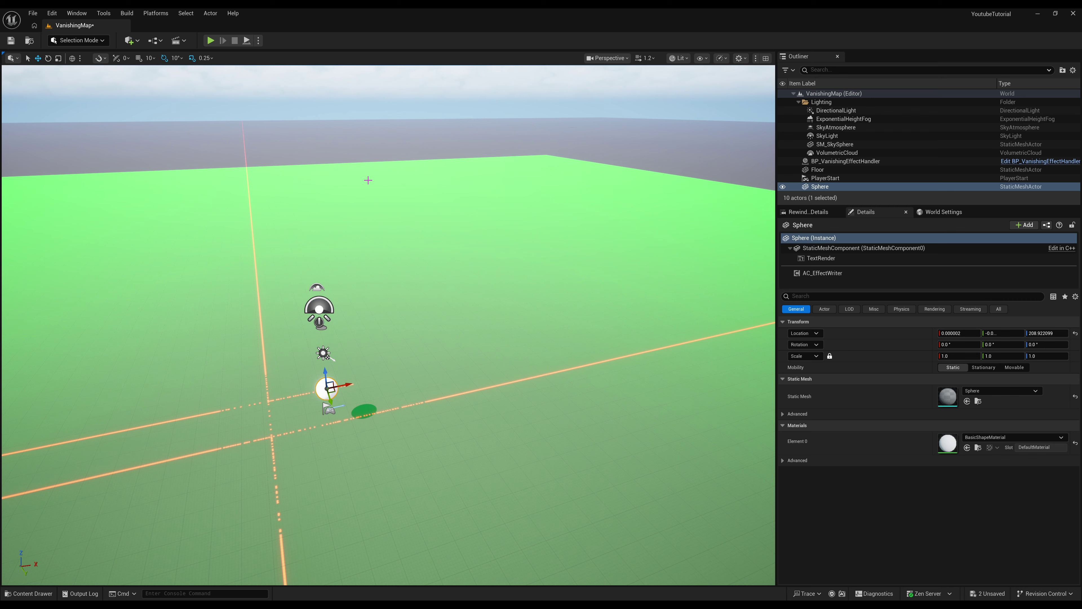
key(alt+Tab)
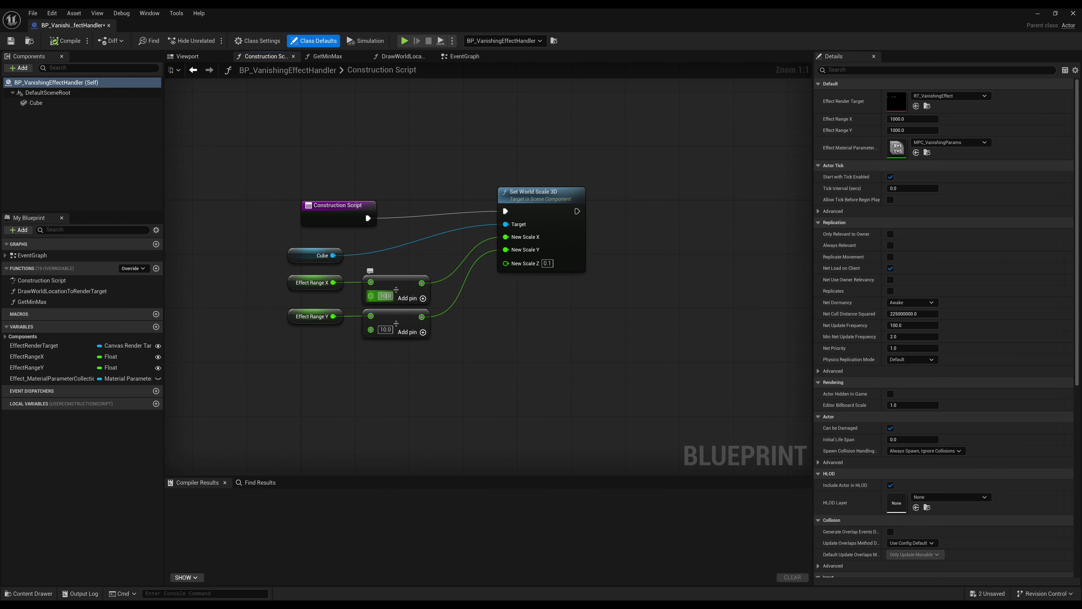
text(0)
key(Return)
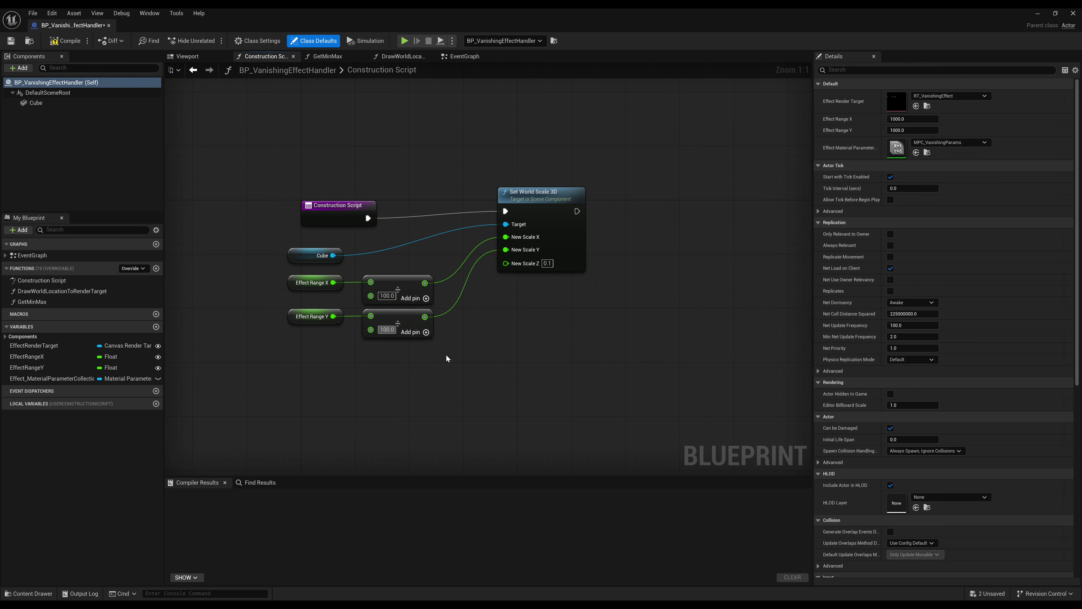
click(64, 40)
click(1037, 13)
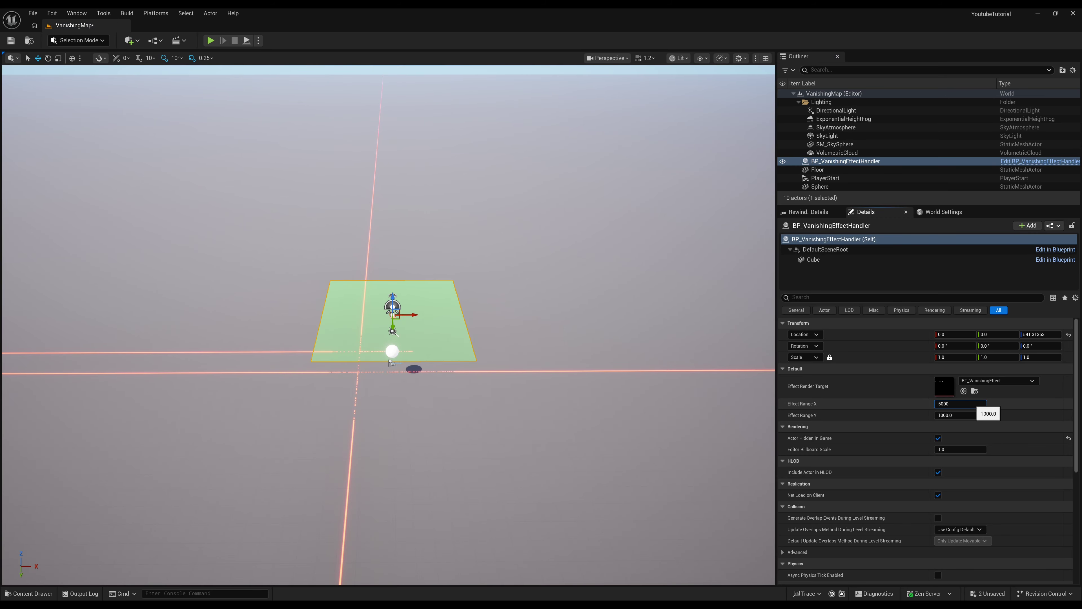
Set Effect Range X and Effect Range Y of the BP_VanishingEffectHandler actor in VanishingMap to 5000.
key(Tab)
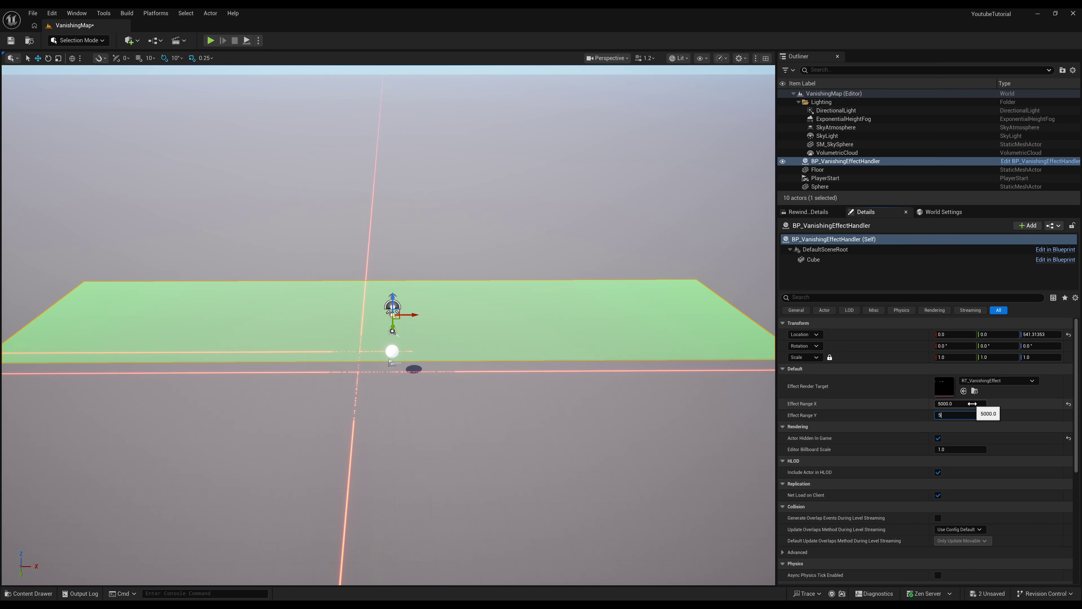
text(5000)
key(Return)
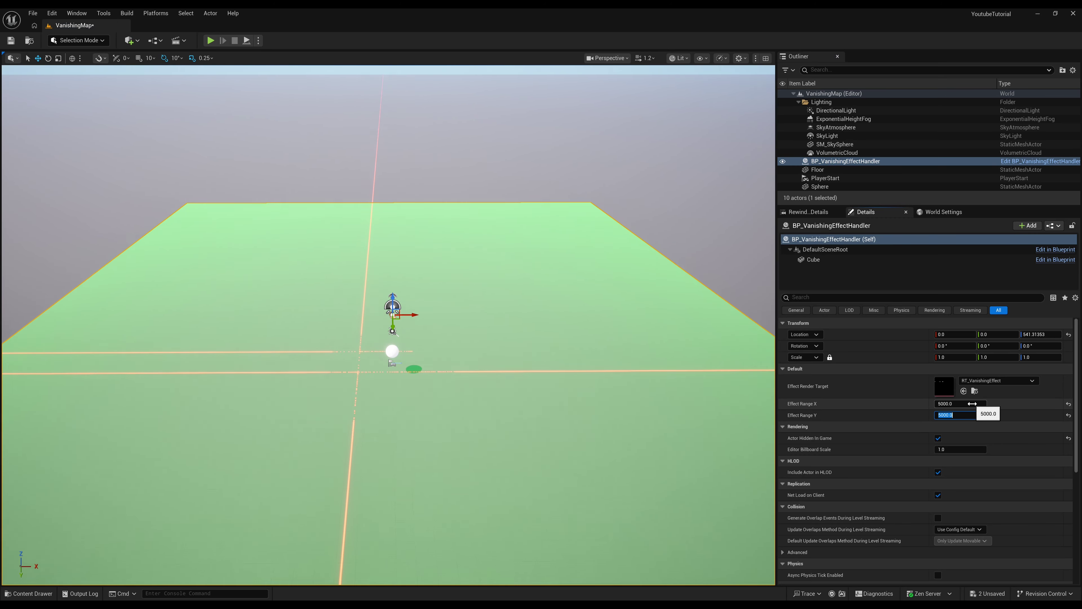
Simulate VanishingMap, move the Sphere to about X 413 and Y 268 to test the drawn trail, and stop the simulation.
click(247, 41)
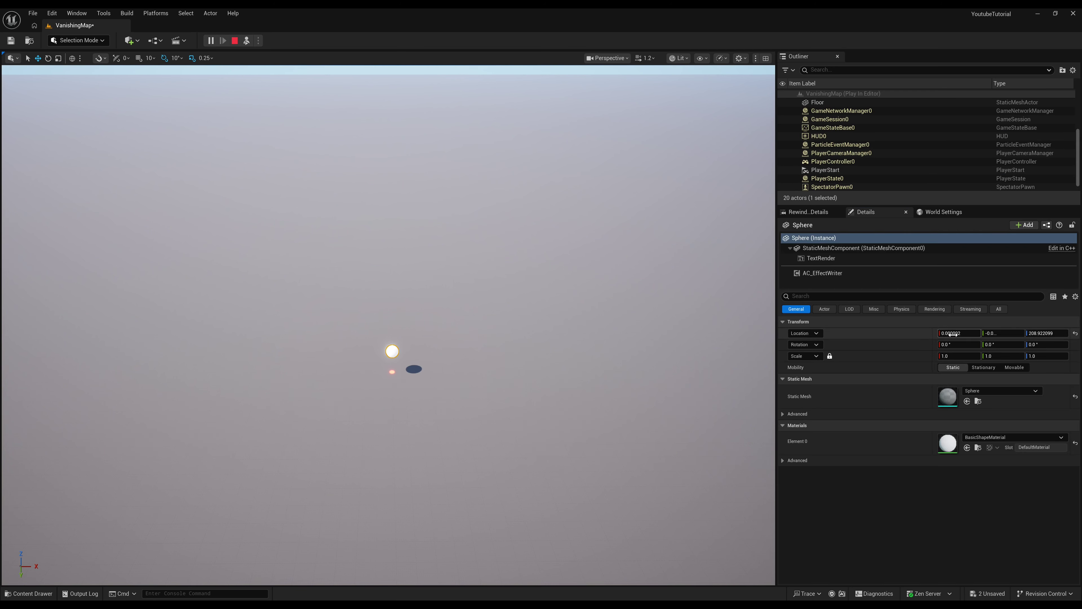
drag(959, 333, 1031, 333)
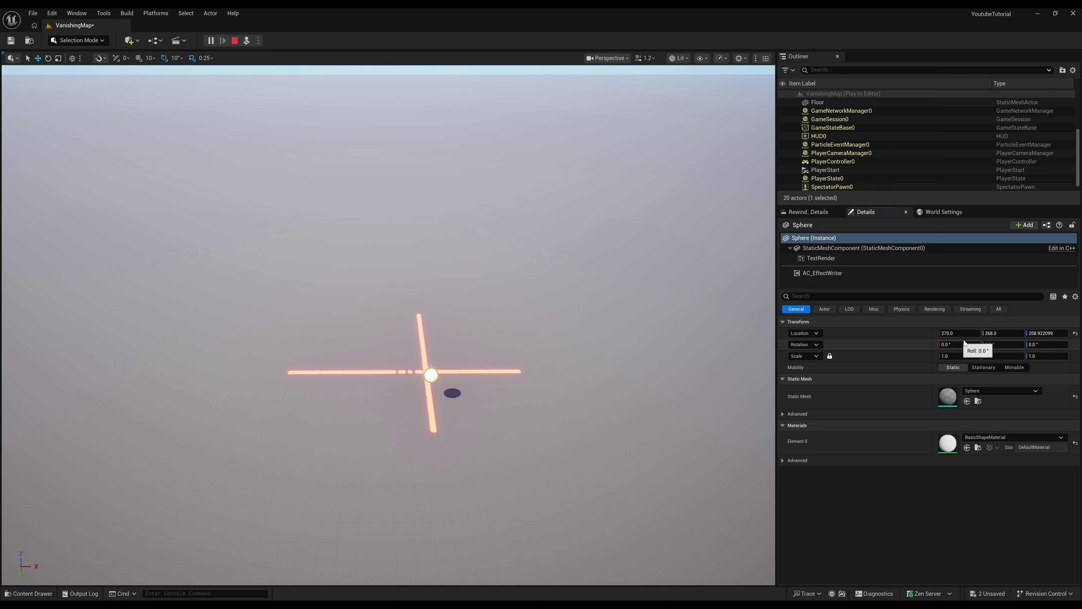
drag(958, 333, 992, 333)
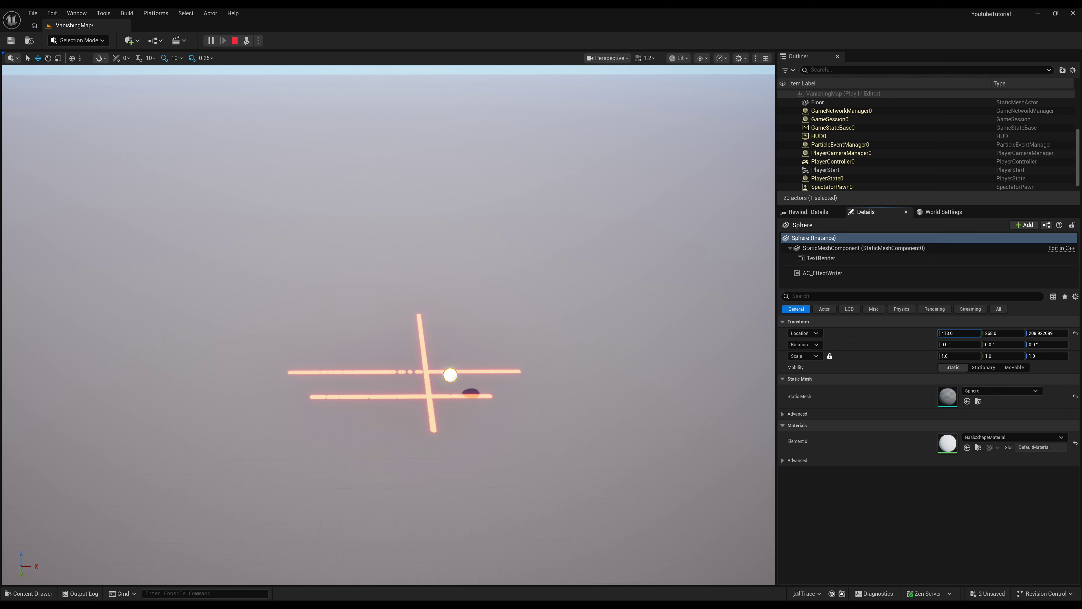
click(235, 40)
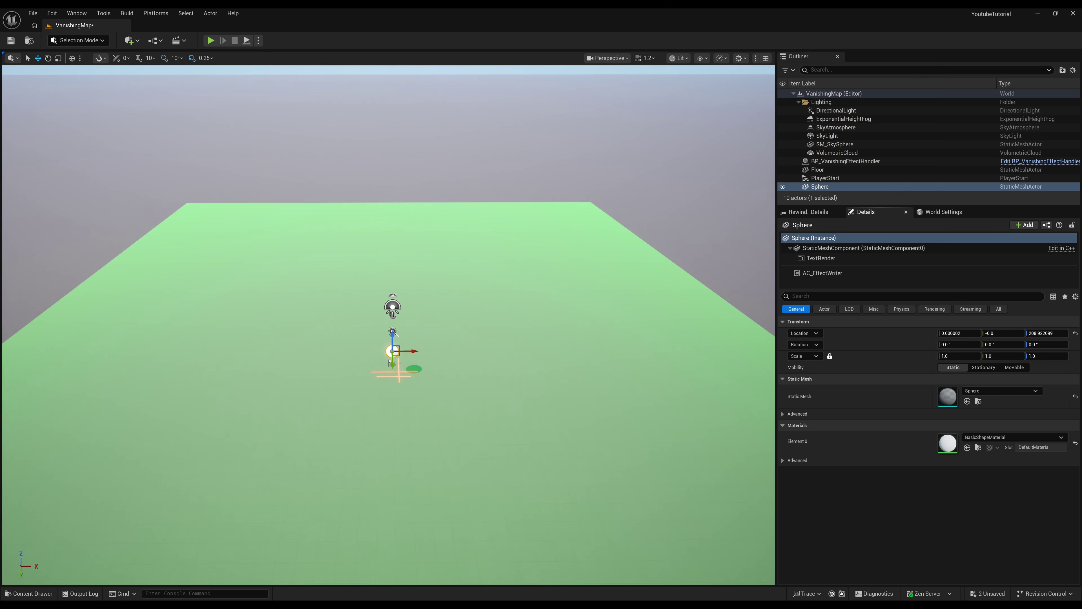
Add the AC Effect Writer component to BP_FirstPersonCharacter, compile it, and play-test VanishingMap by walking across the floor.
key(alt+Tab)
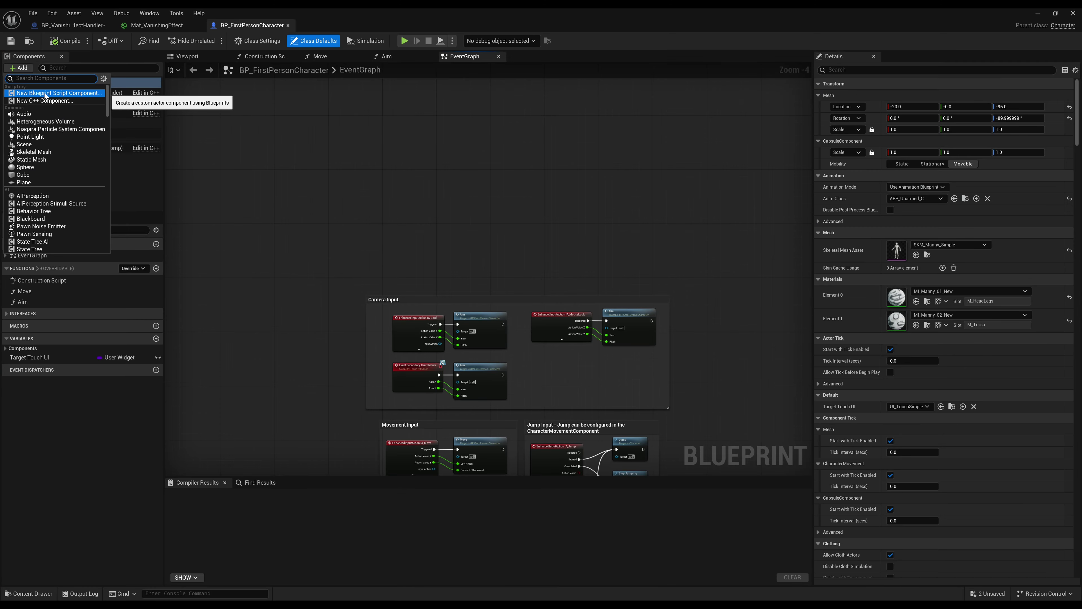
text(_)
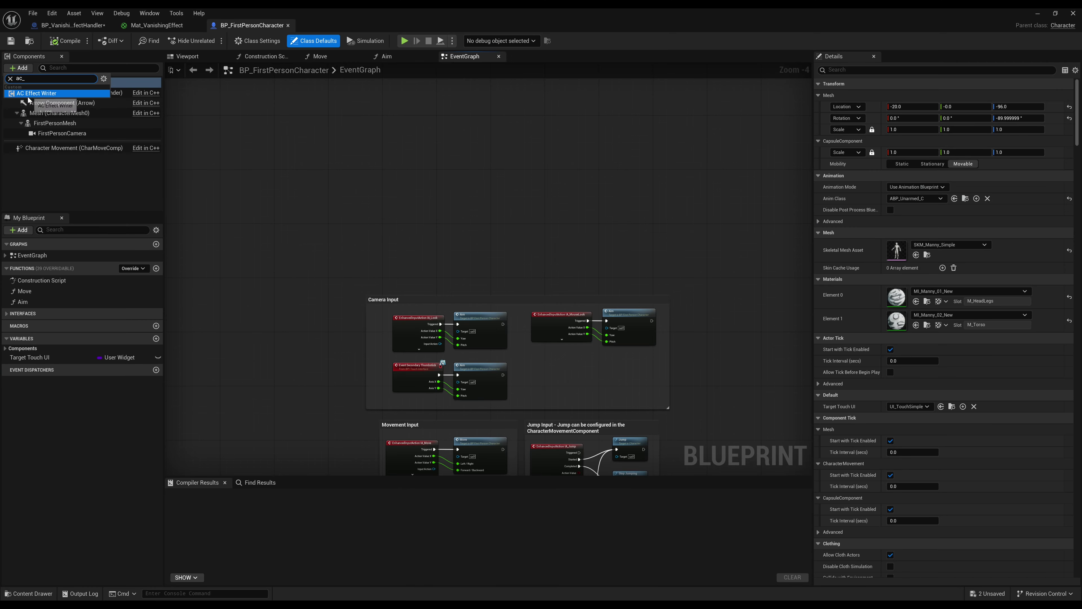
click(36, 93)
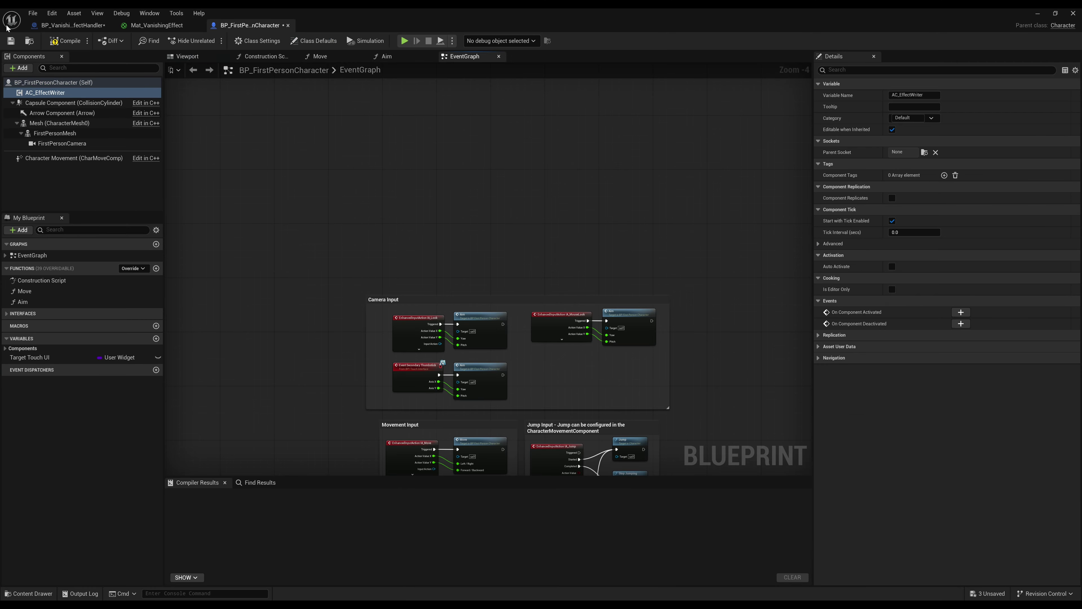
click(68, 40)
click(1038, 14)
click(210, 43)
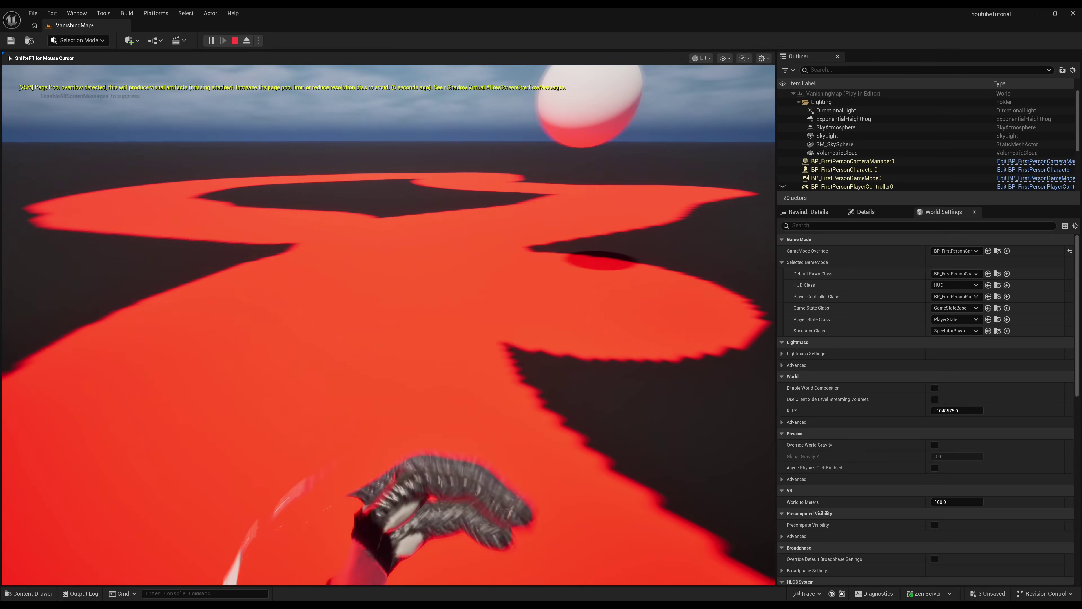
key(Escape)
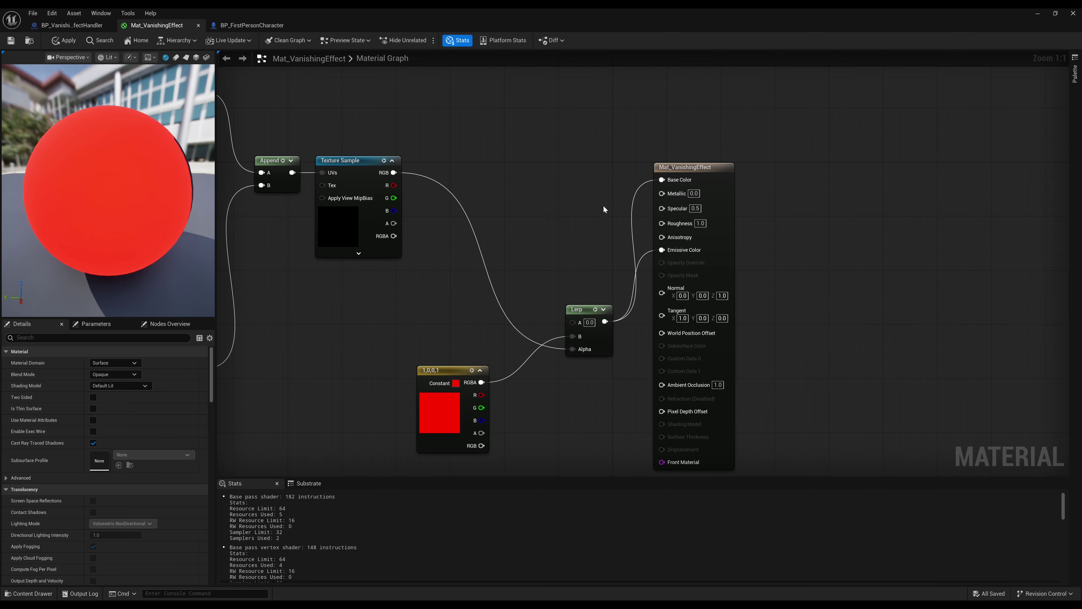
Set Mat_VanishingEffect's Blend Mode to Masked and connect the Texture Sample's RGB output to Opacity Mask.
click(132, 384)
click(132, 376)
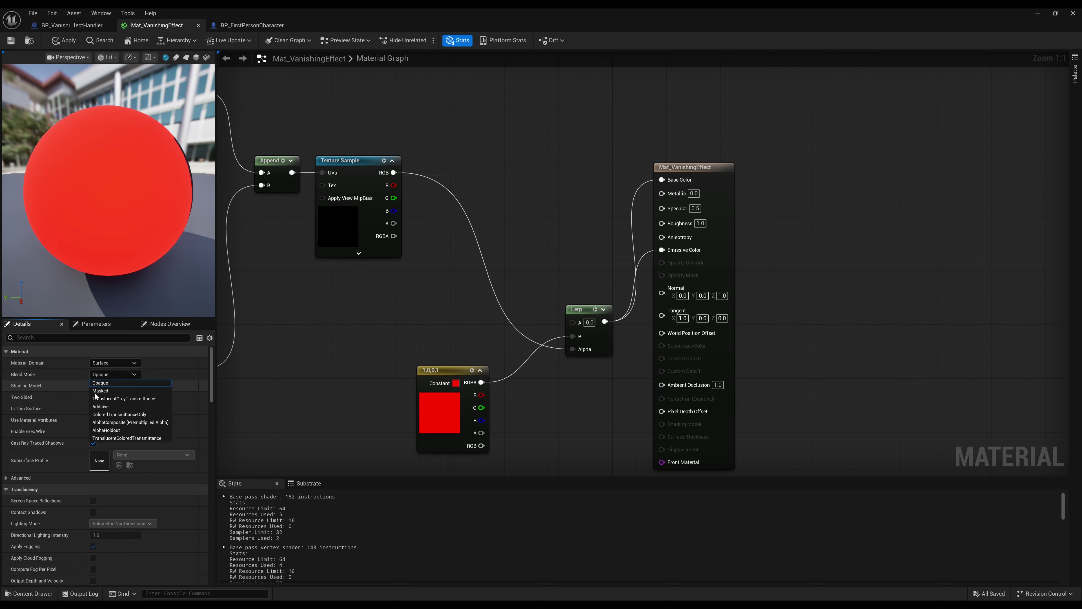
click(106, 391)
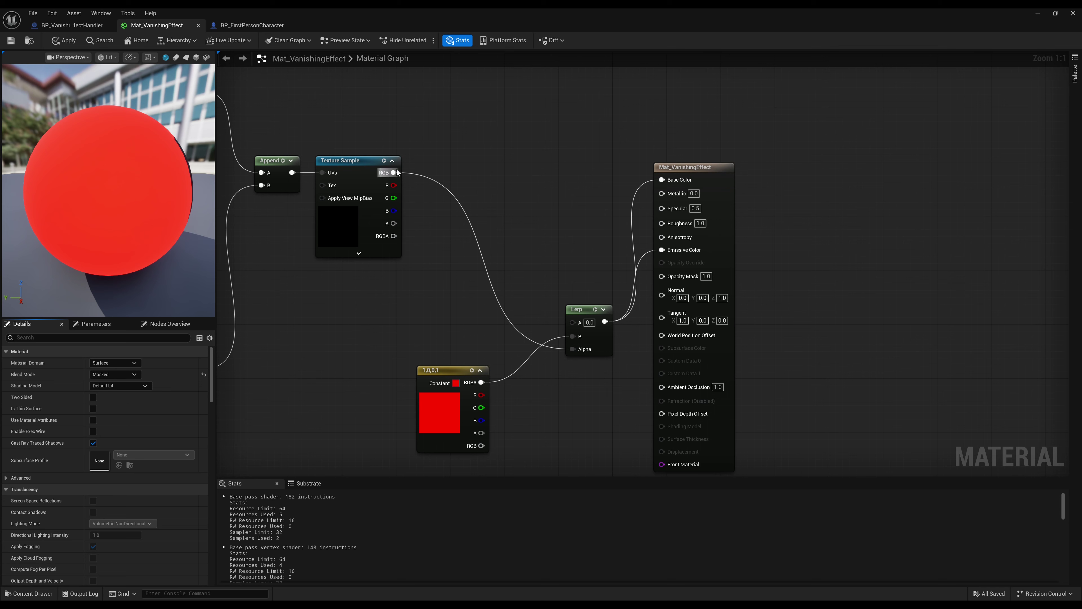
drag(396, 173, 662, 275)
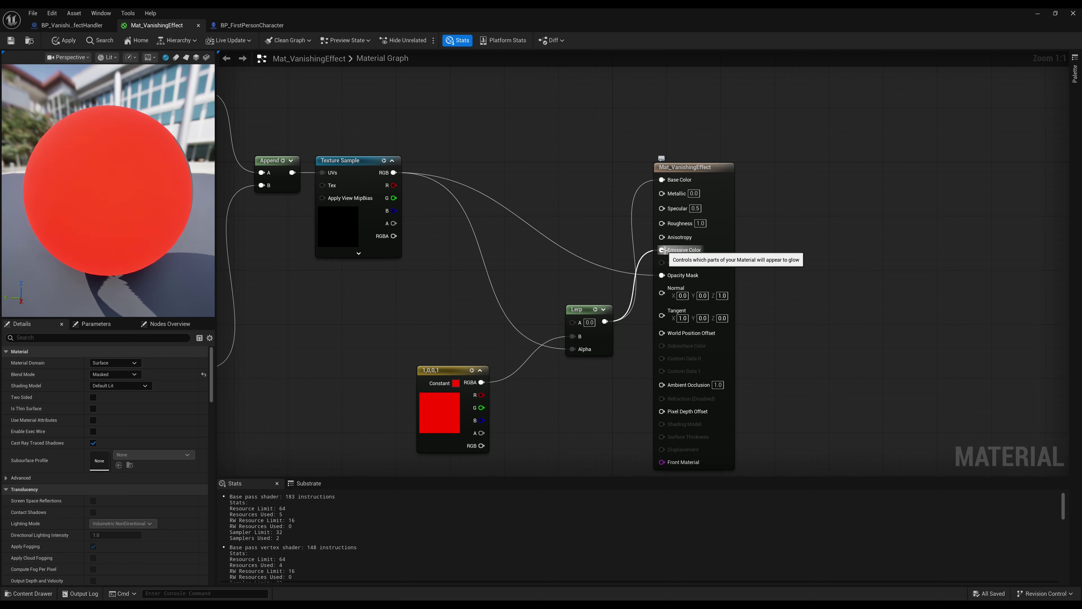
Disconnect the Lerp from the material's Emissive Color and Base Color, and play-test VanishingMap by walking around.
alt+click(662, 251)
alt+click(662, 180)
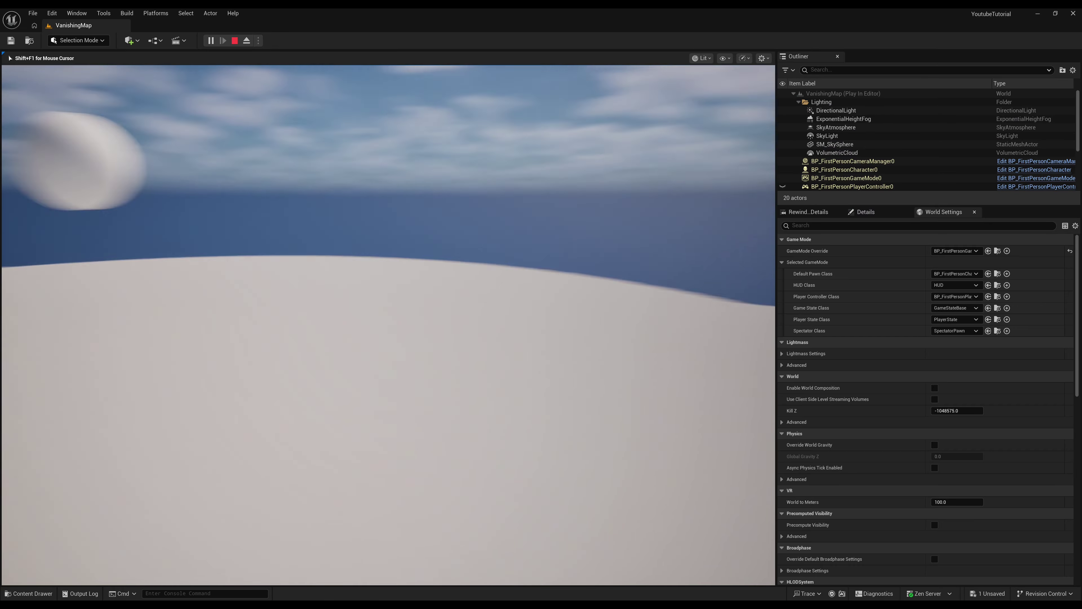
key(w)
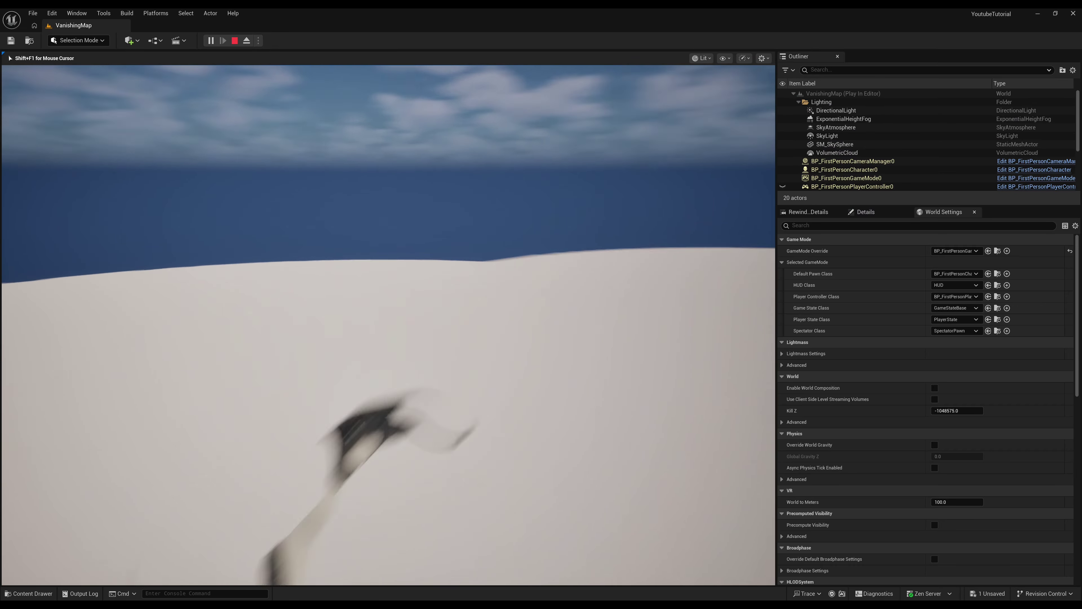
key(s)
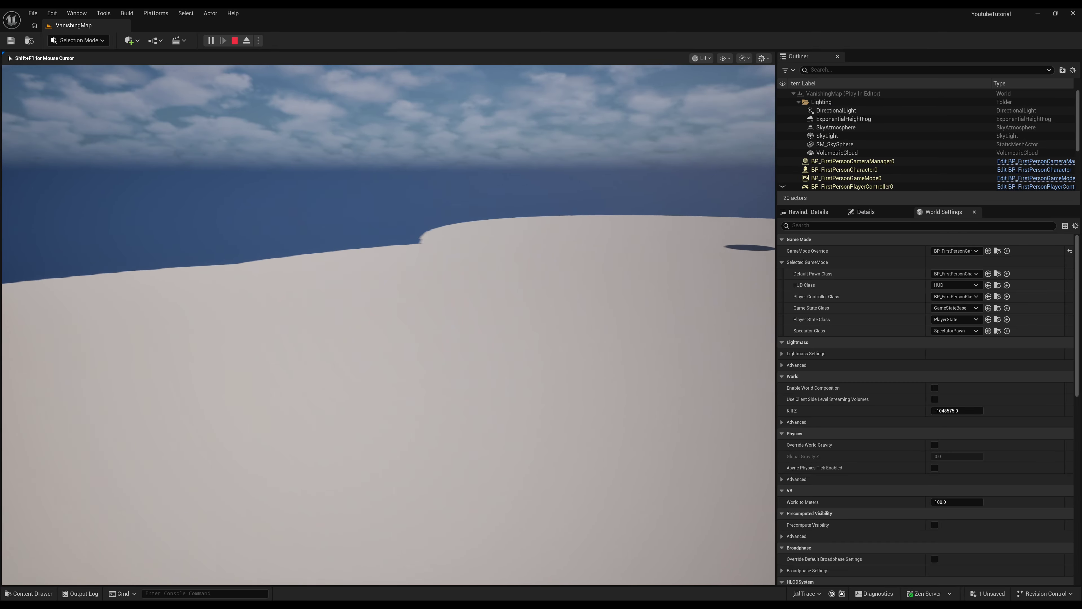
Create a Material Function named MF_VanishingEffect in the Custom/Materials folder.
key(s)
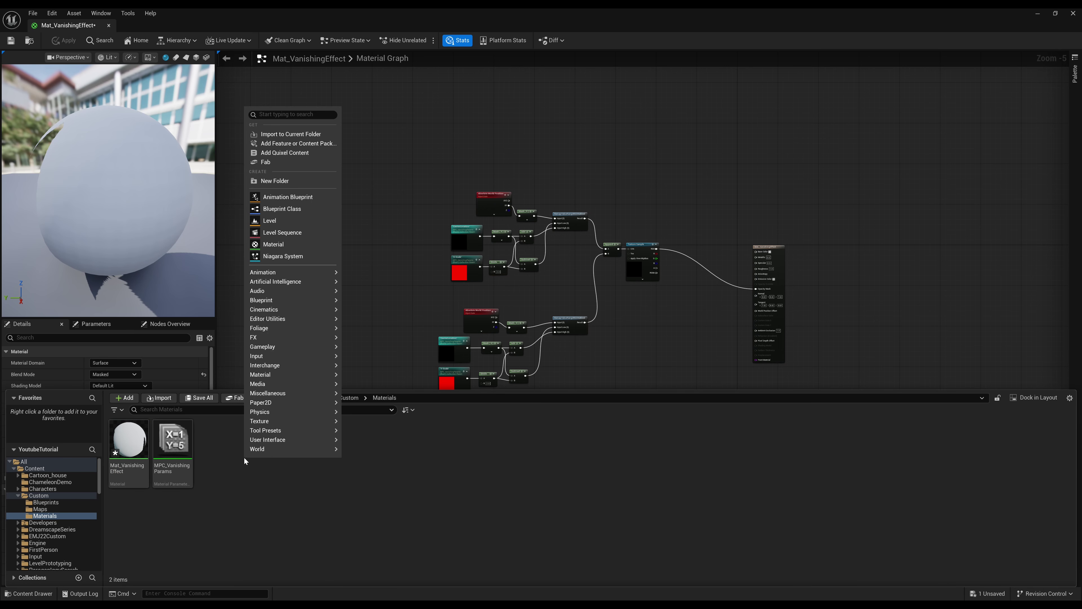
right_click(244, 458)
mouse_move(292, 375)
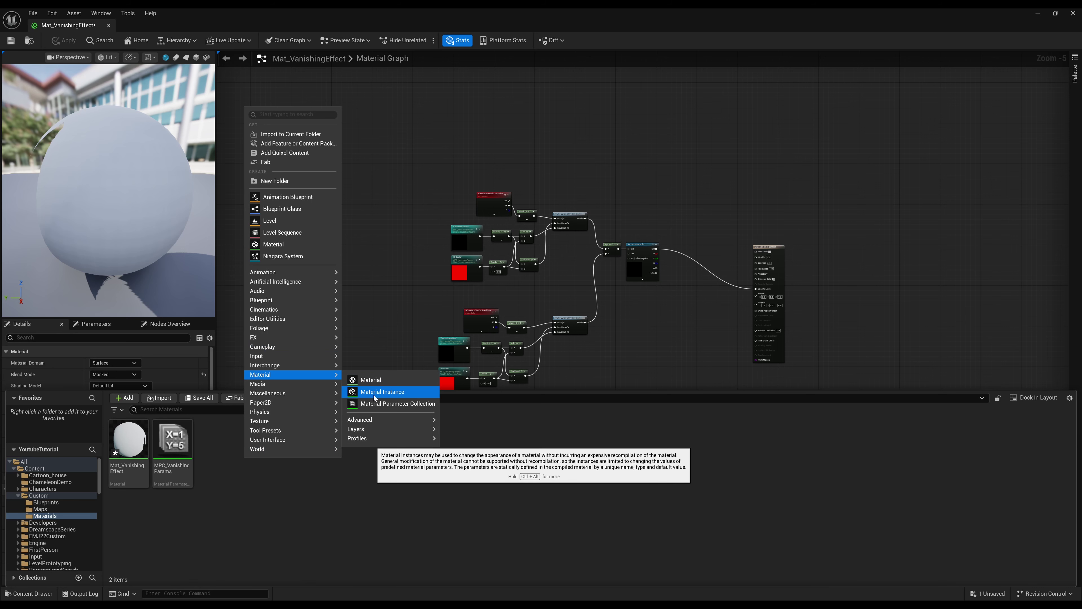
mouse_move(375, 419)
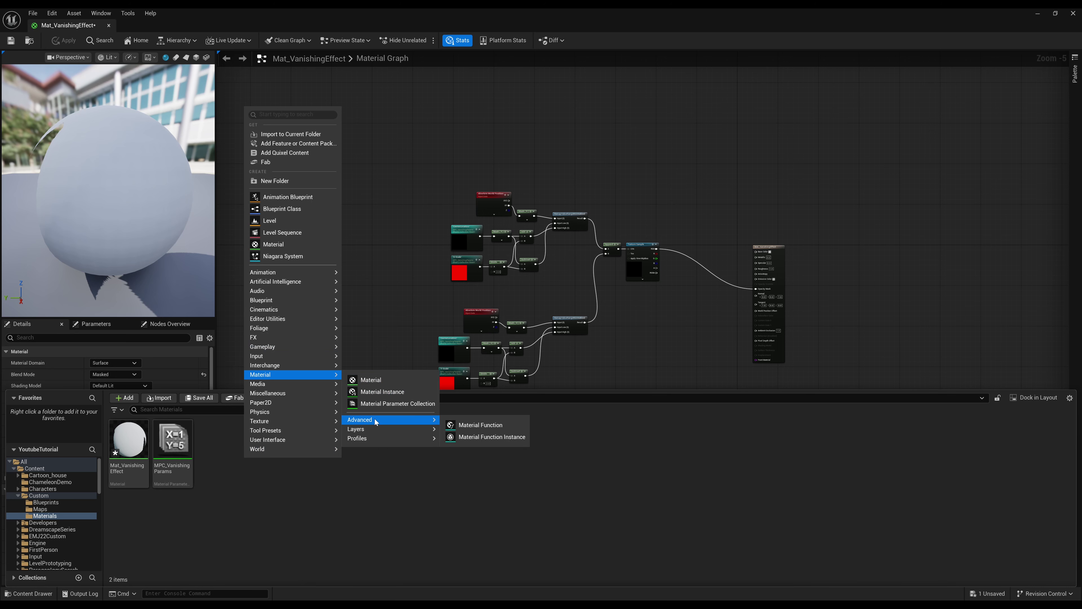
click(466, 424)
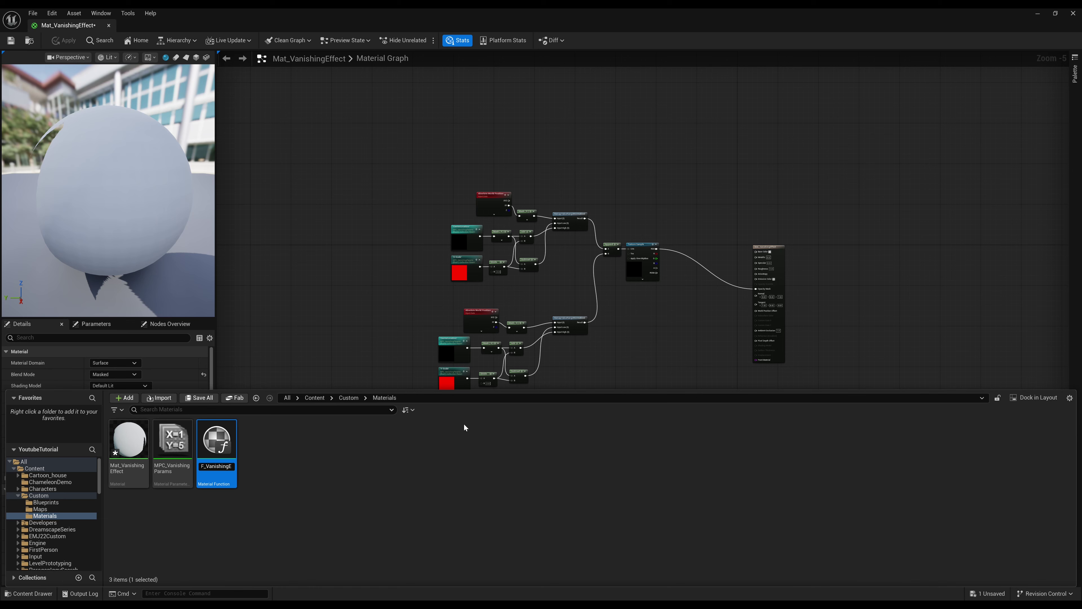
text(t)
key(Return)
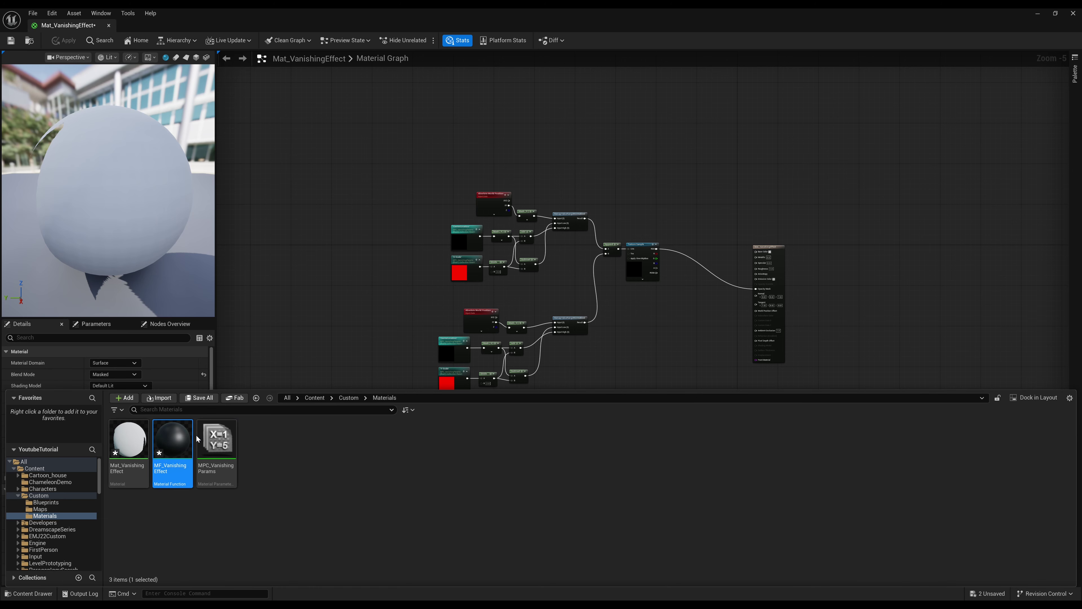
Paste the copied material nodes into MF_VanishingEffect and connect the Texture Sample's RGB output to Output Result.
double_click(173, 445)
drag(628, 294, 748, 298)
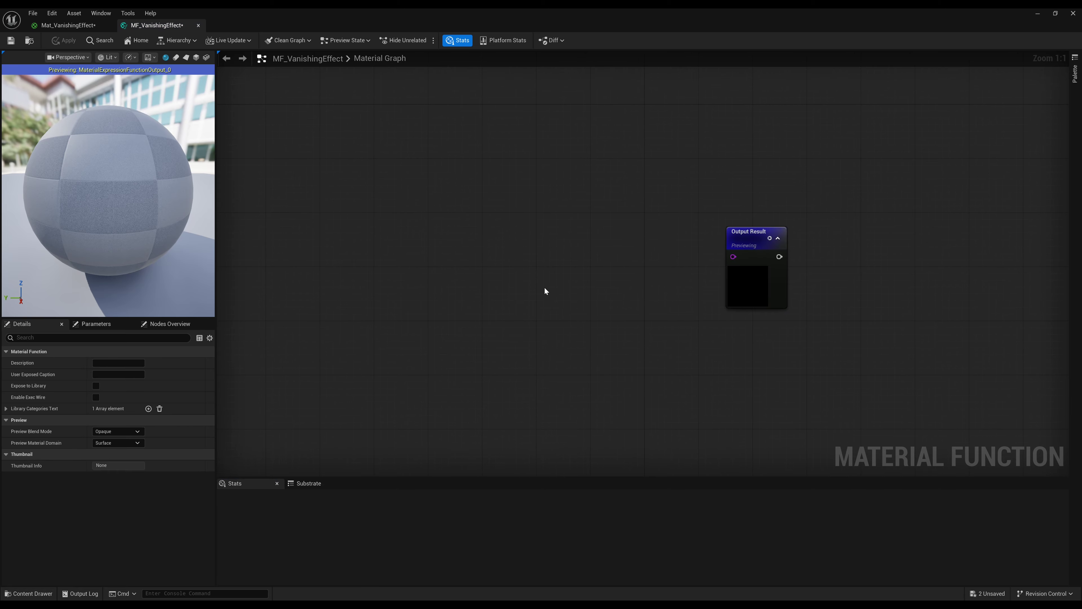
key(ctrl+v)
drag(906, 184, 734, 258)
scroll(550, 320, down, 4)
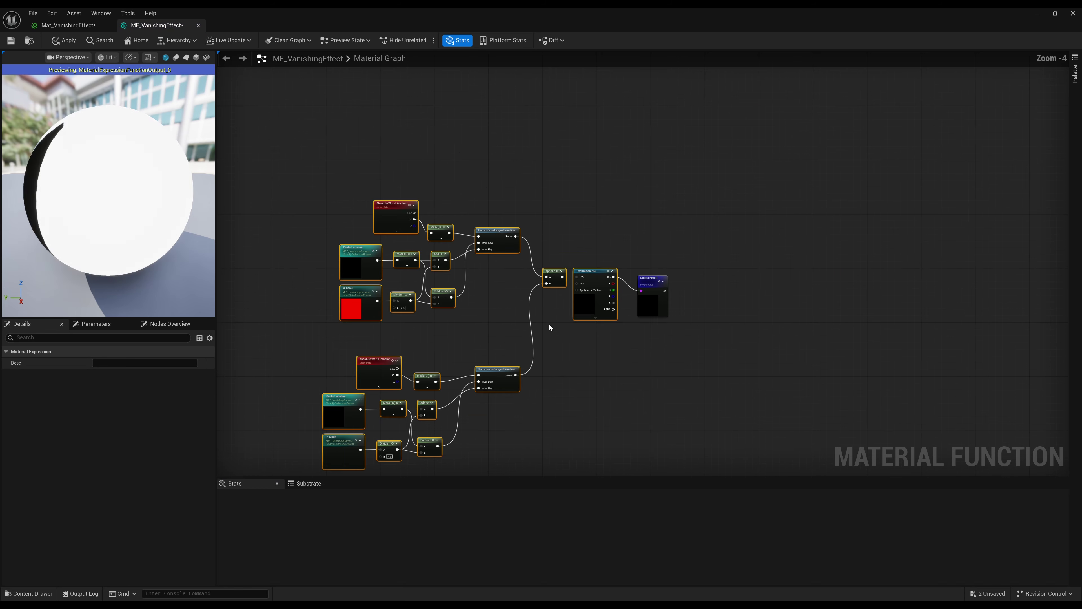
click(56, 45)
Delete all nodes from the Mat_VanishingEffect graph except the main material node.
click(68, 25)
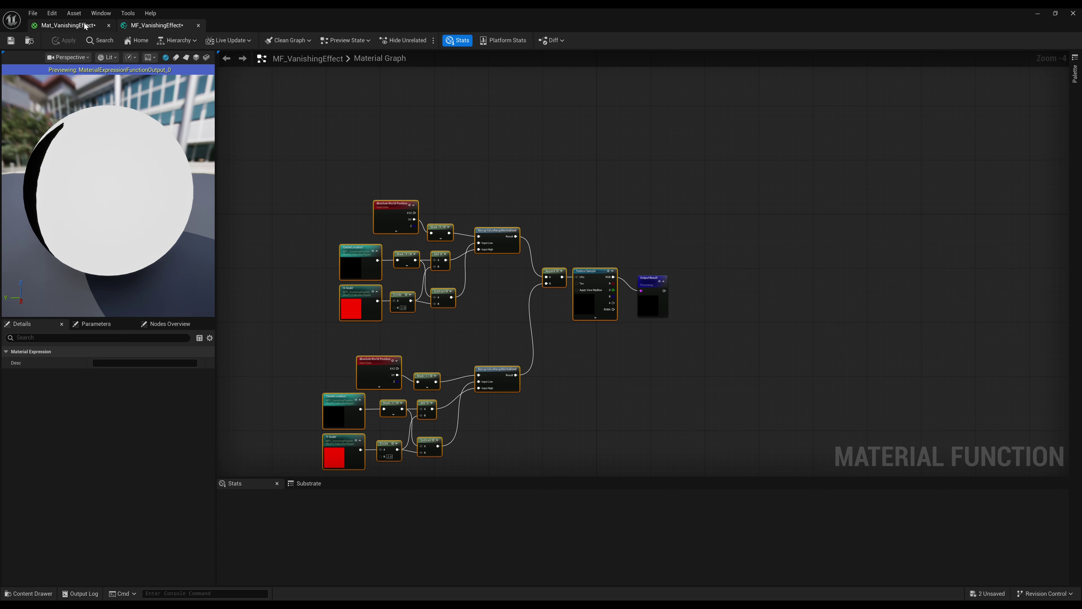
scroll(482, 369, up, 2)
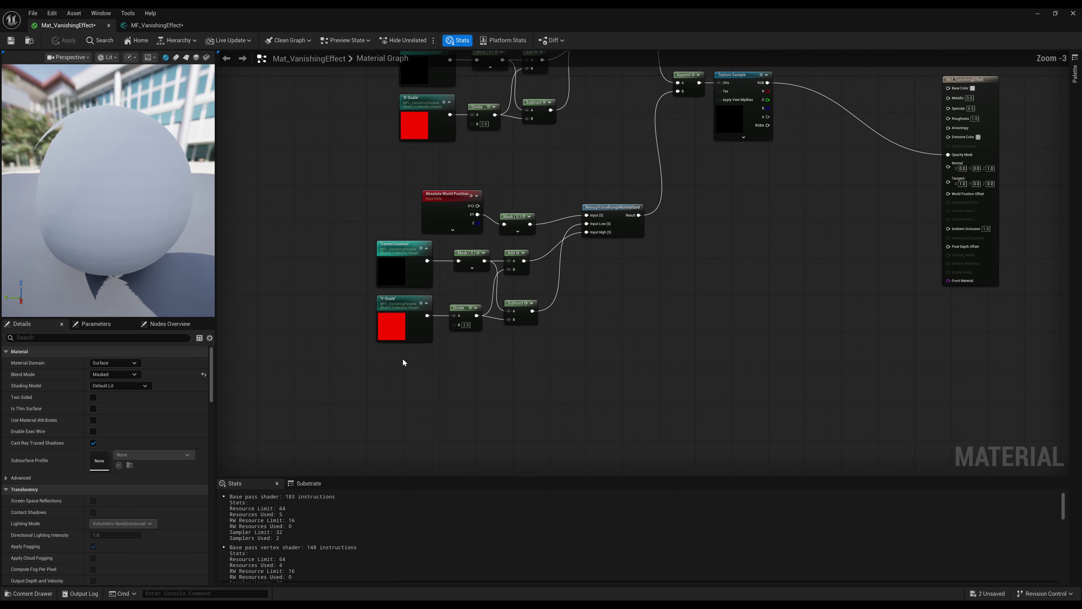
scroll(422, 352, down, 2)
drag(357, 377, 618, 135)
key(Delete)
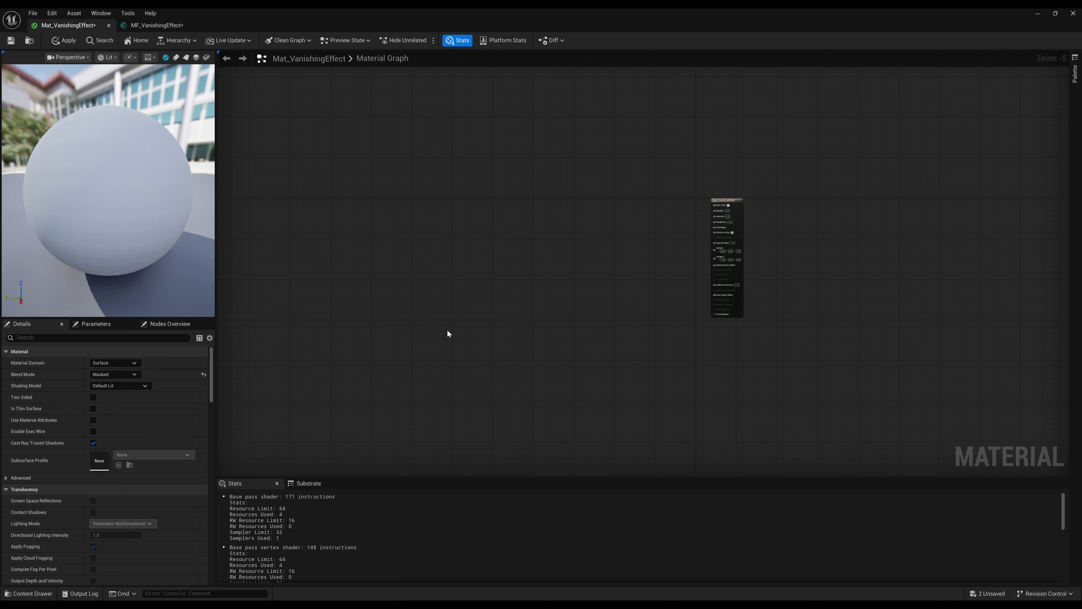
Add the MF_VanishingEffect function to the Mat_VanishingEffect graph and place it beside the main material node.
right_click(584, 239)
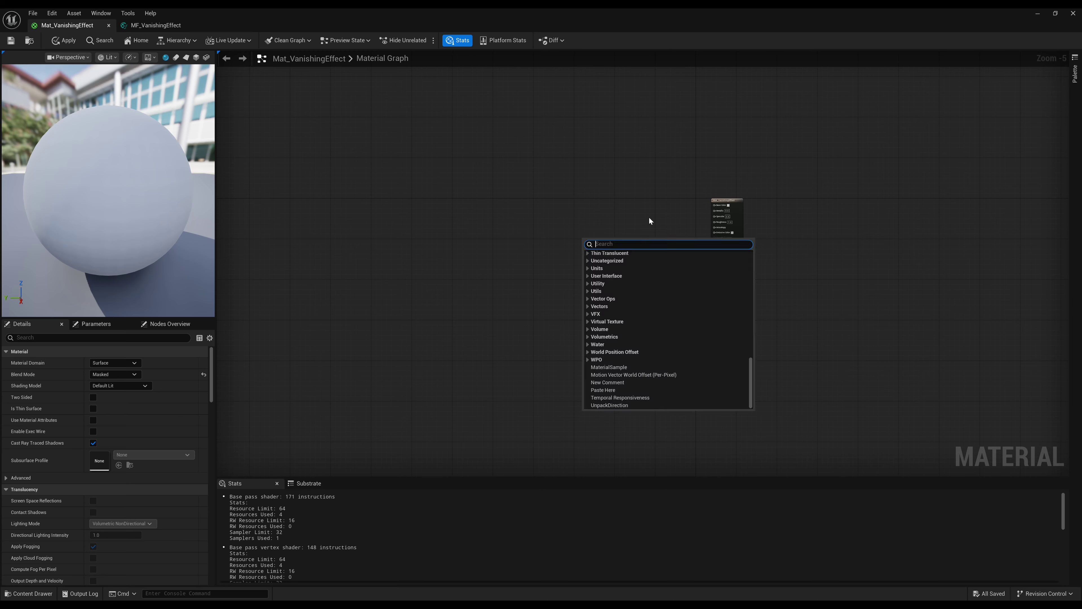
click(647, 218)
key(ctrl+space)
drag(173, 442, 553, 208)
scroll(607, 234, up, 4)
drag(499, 184, 718, 281)
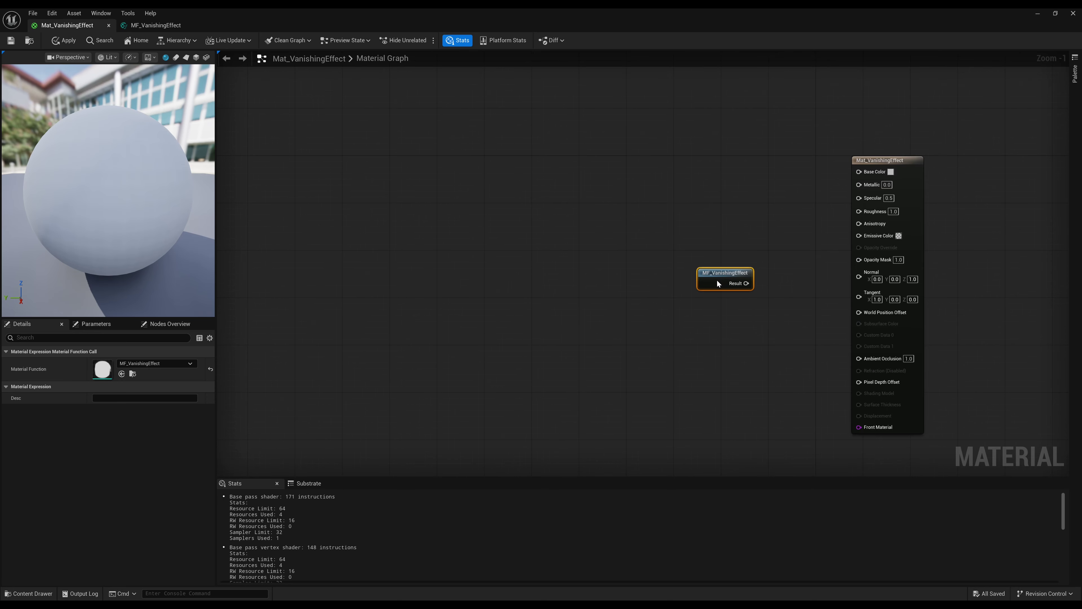
right_drag(718, 281, 648, 275)
Connect MF_VanishingEffect's Result to the material's Opacity Mask and play-test VanishingMap by walking around.
drag(648, 276, 704, 333)
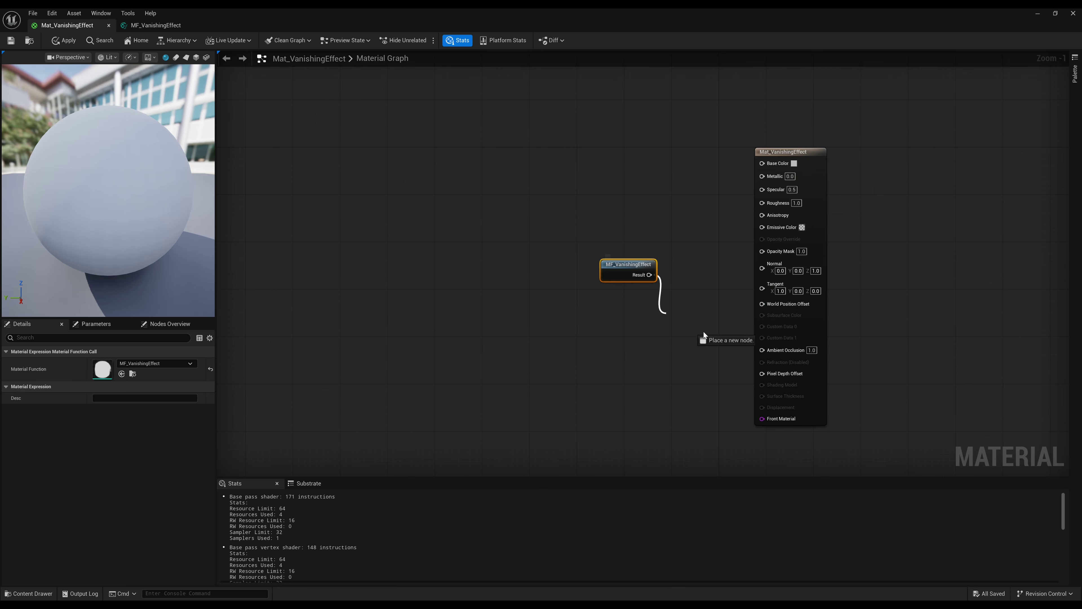
drag(666, 220, 758, 296)
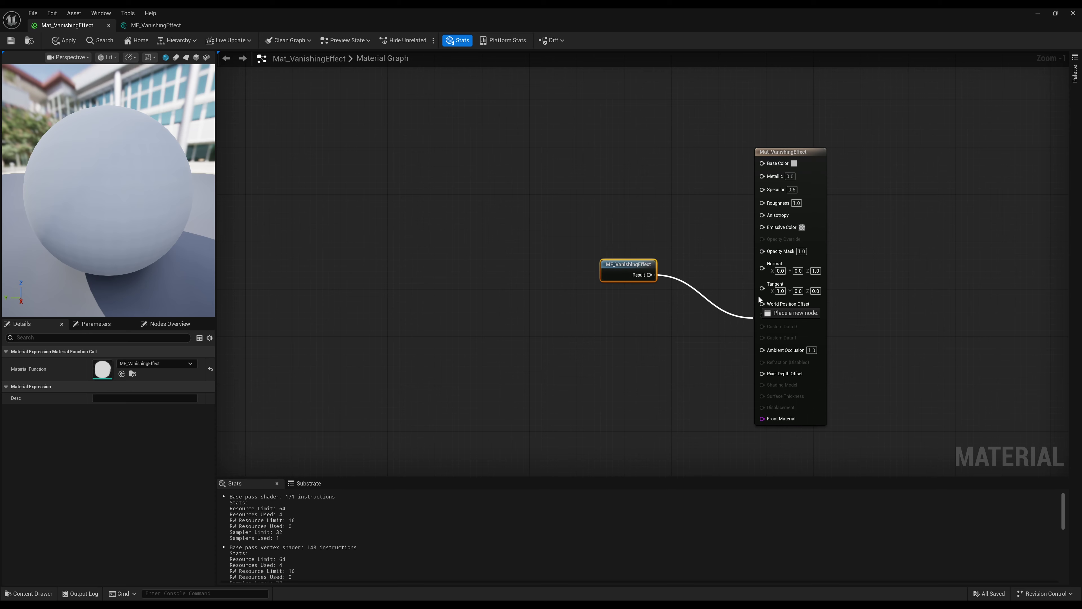
drag(759, 251, 758, 251)
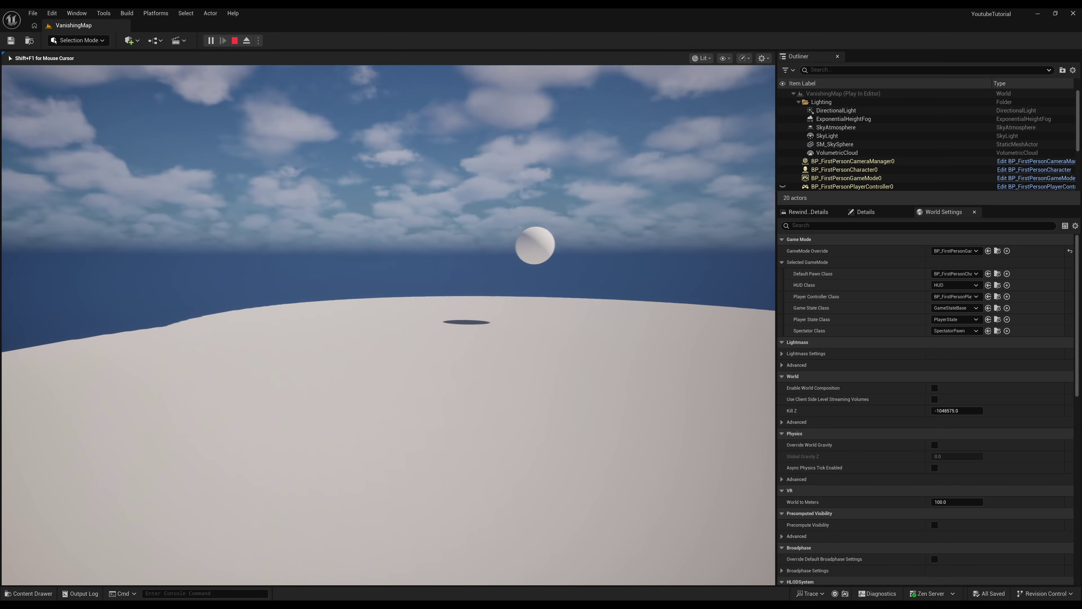
key(s)
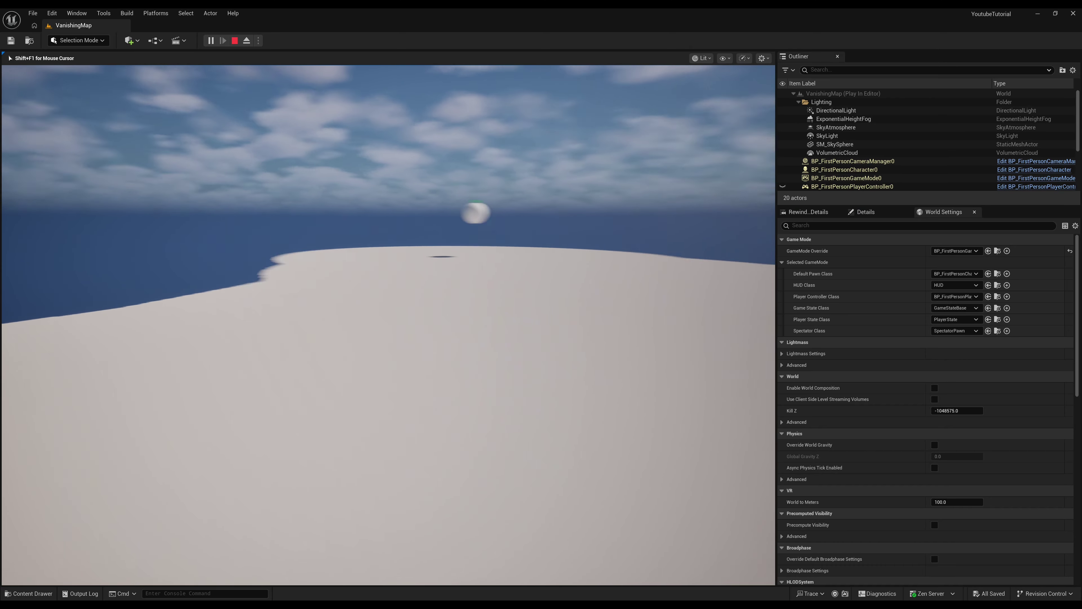
key(a)
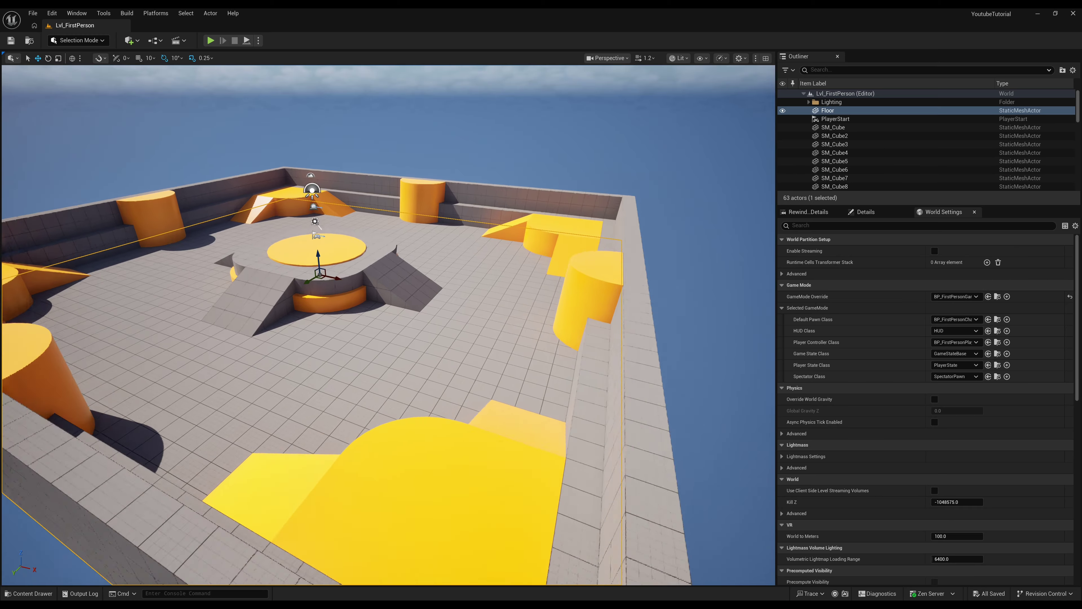
Place BP_VanishingEffectHandler in Lvl_FirstPerson and set its location to X 0 and Y 0.
scroll(150, 385, down, 6)
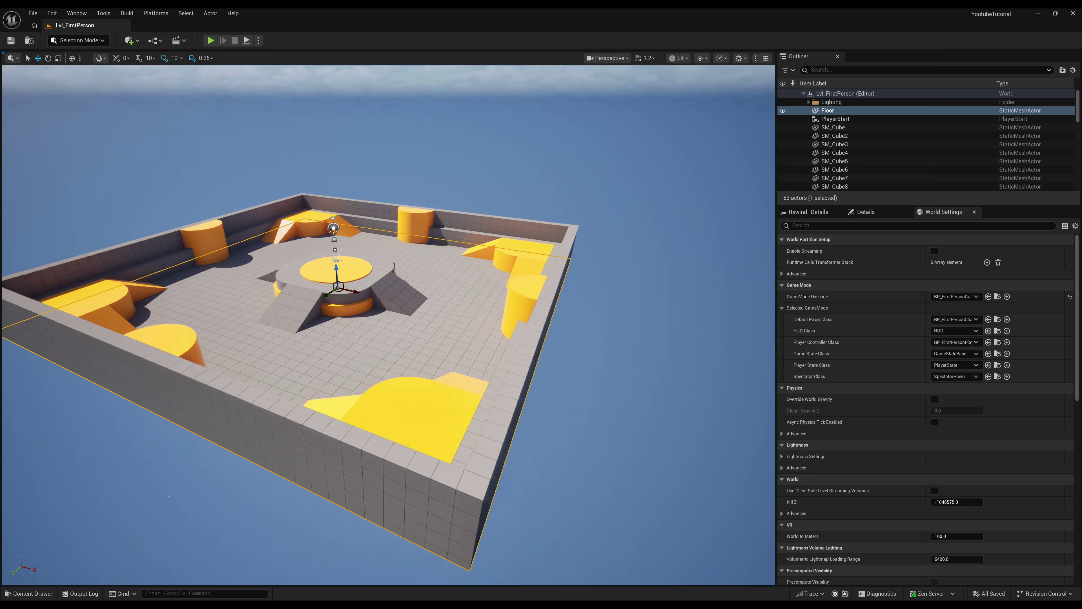
click(37, 594)
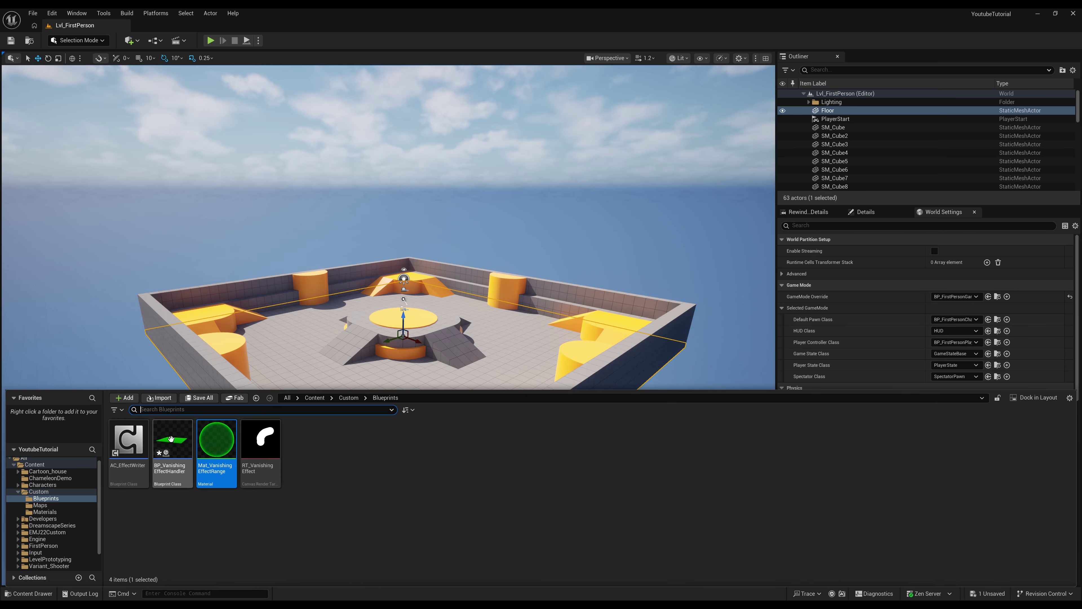
drag(217, 446, 399, 256)
click(857, 212)
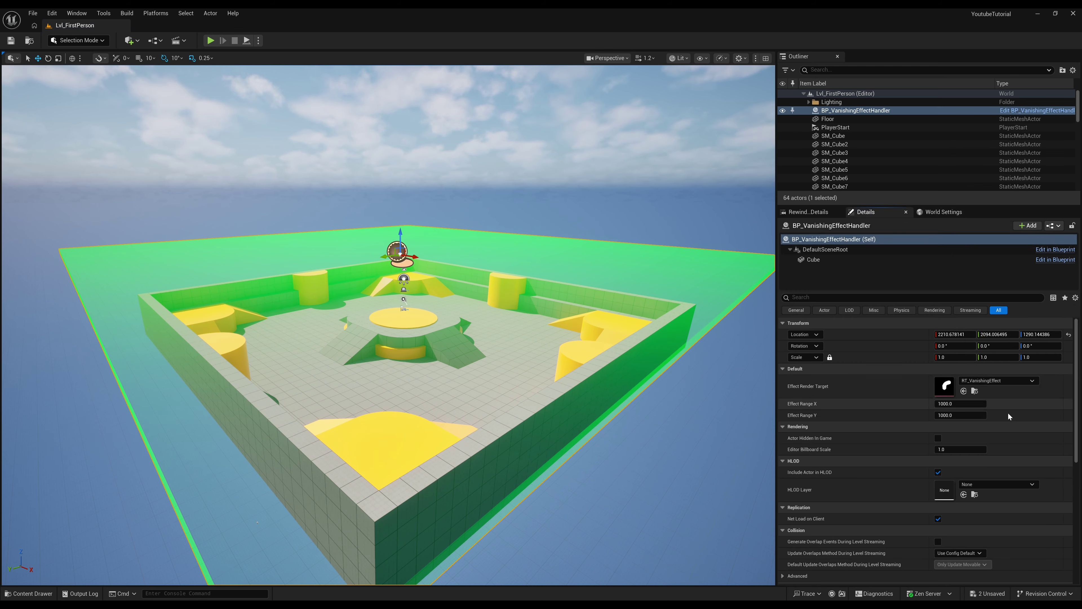
click(950, 334)
text(0)
key(Tab)
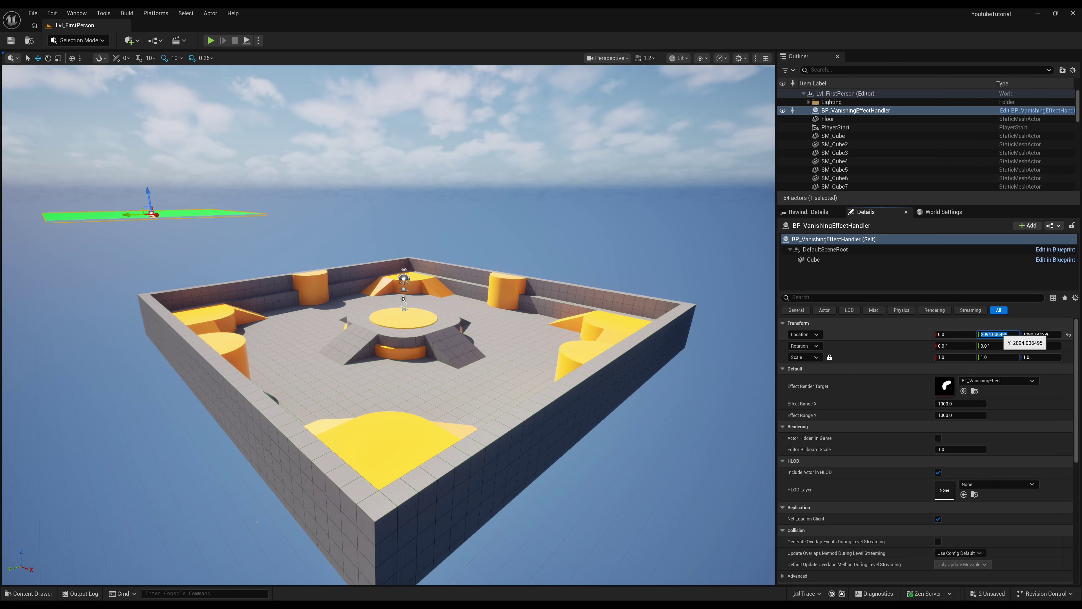
text(0)
click(524, 352)
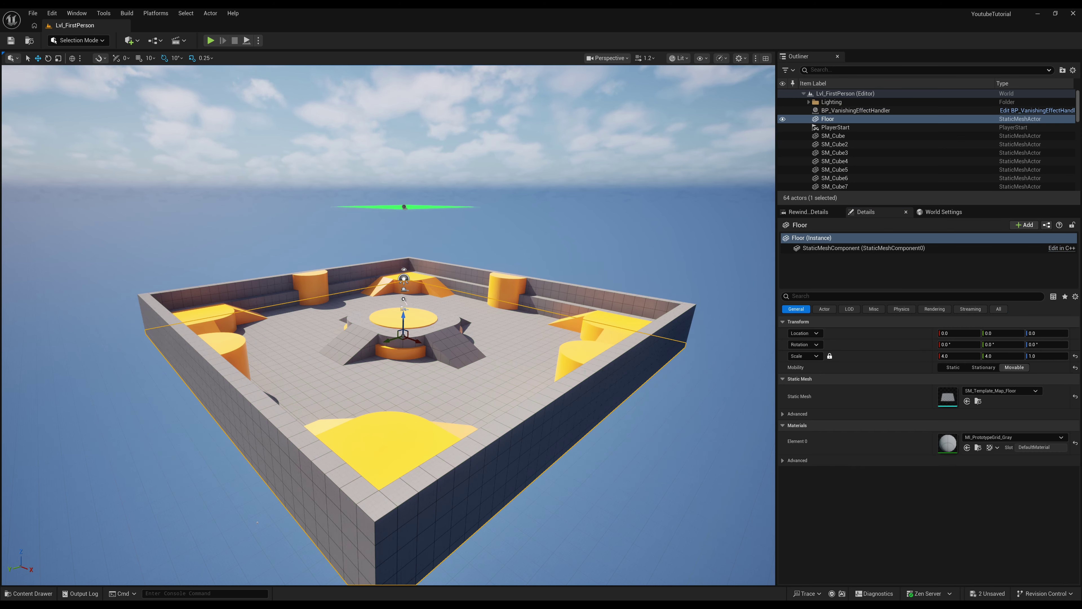
Lower BP_VanishingEffectHandler above the arena to about Z 962.
double_click(854, 110)
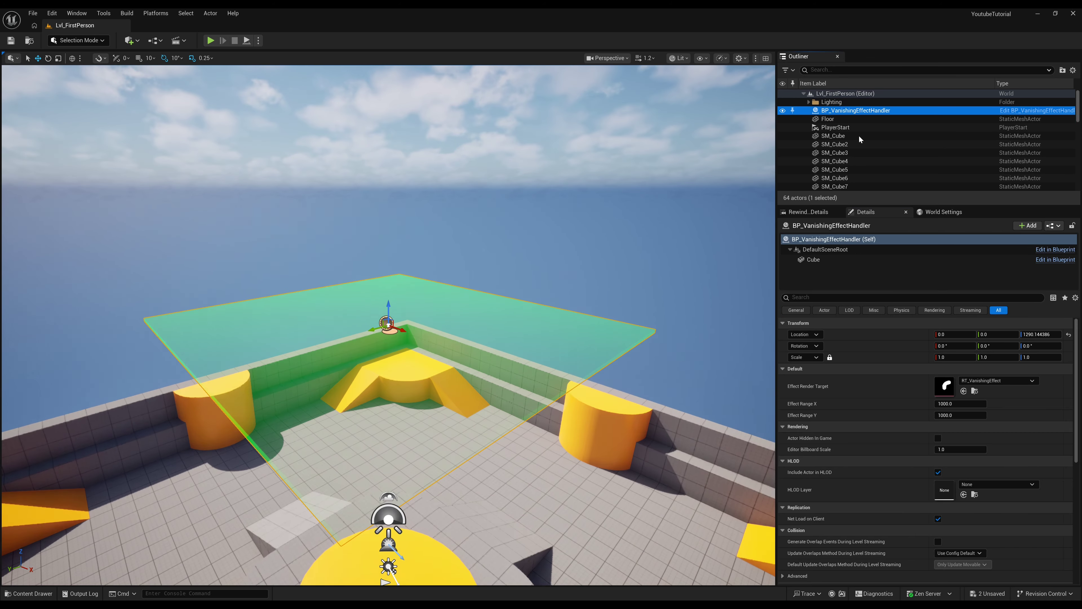
mouse_move(388, 324)
right_down()
mouse_move(490, 336)
mouse_move(370, 337)
right_up()
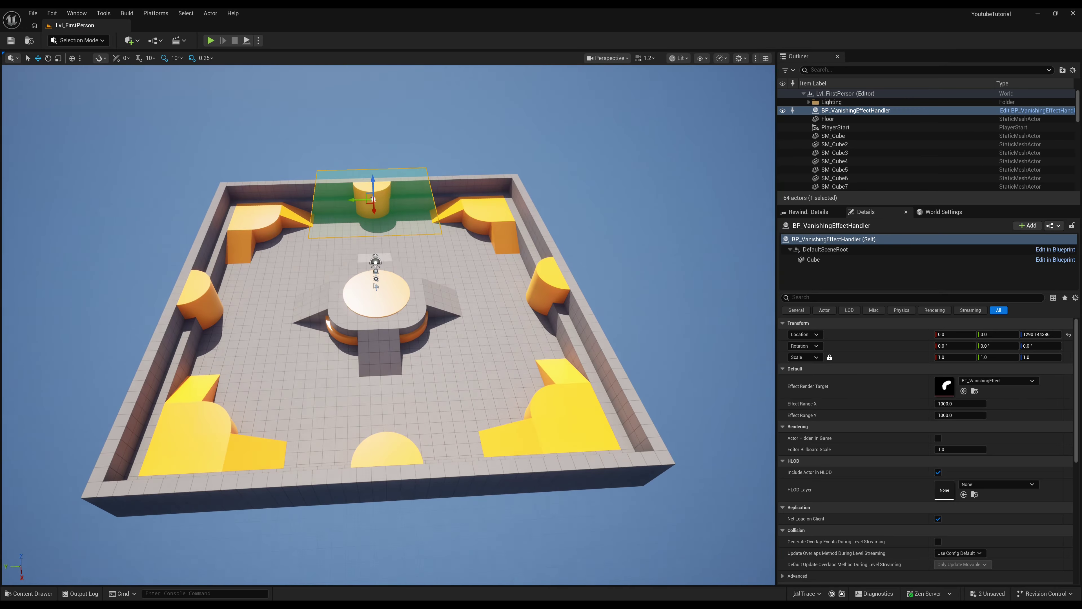
drag(373, 186, 371, 221)
right_drag(371, 220, 338, 241)
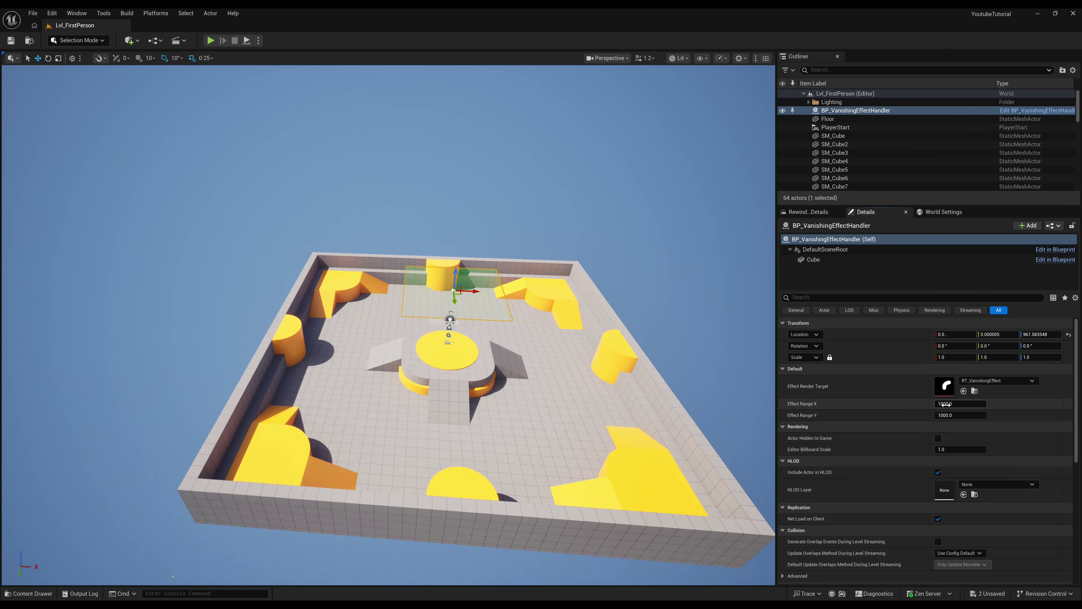
Set the handler's Effect Range X and Effect Range Y to 10000.
text(0)
click(954, 415)
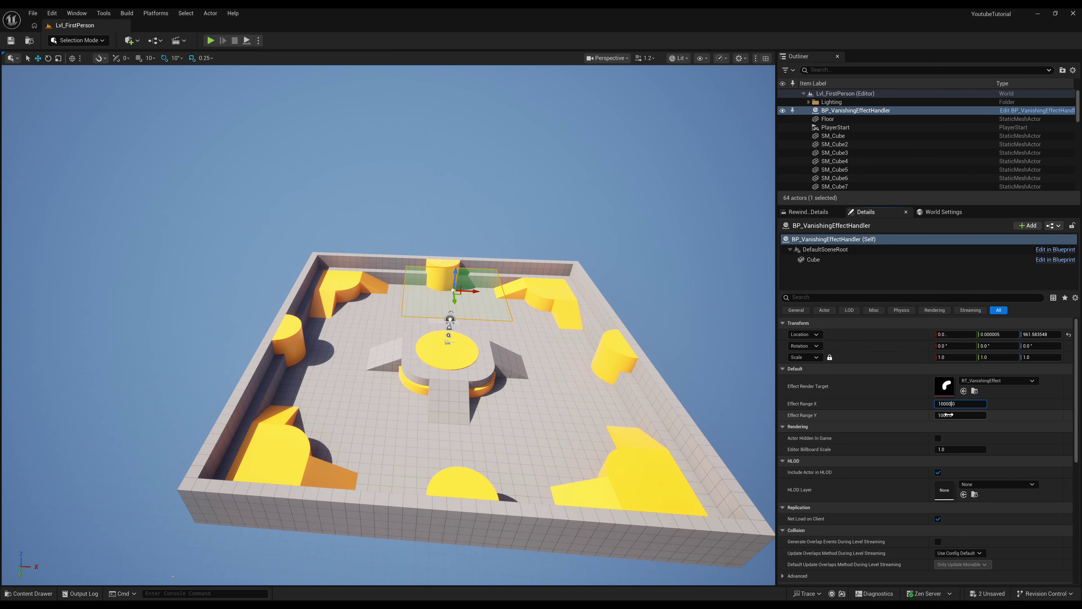
click(948, 415)
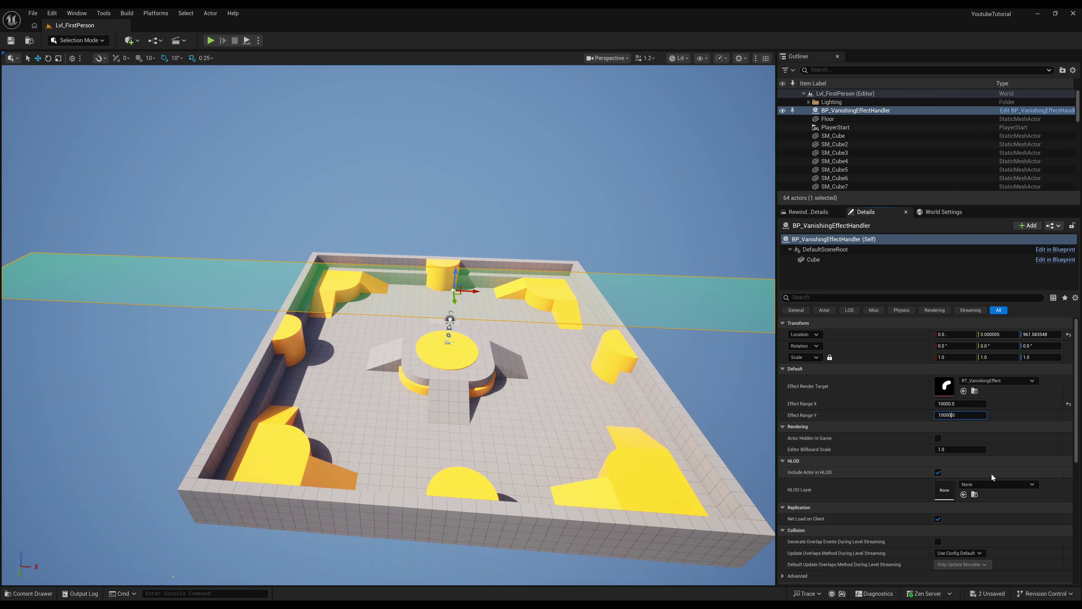
text(0)
key(Return)
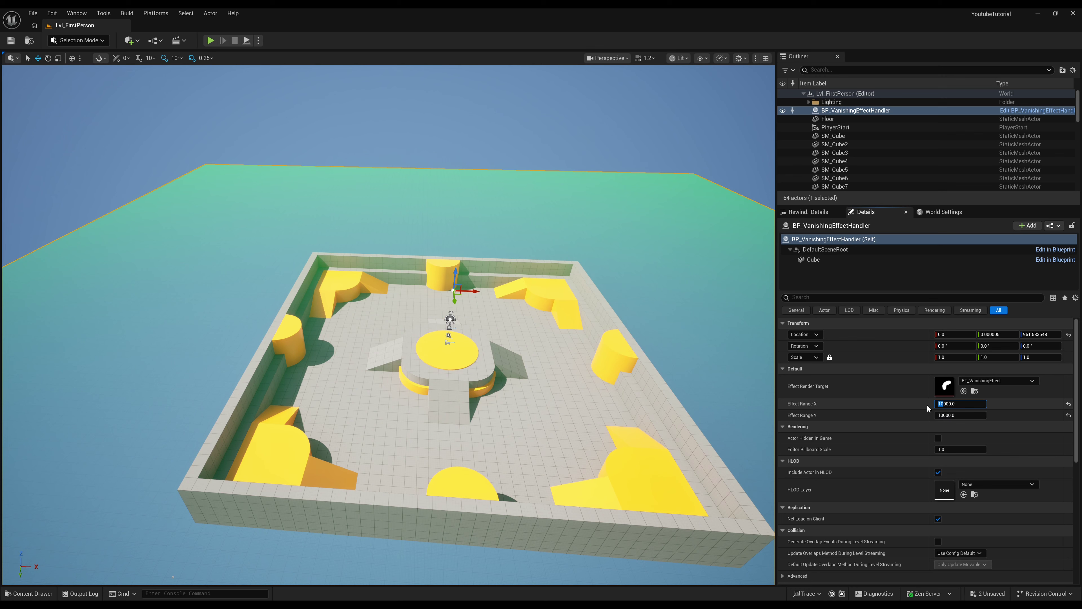
Set the handler's Effect Range X and Effect Range Y to 5000 and play-test Lvl_FirstPerson.
text(5)
key(Tab)
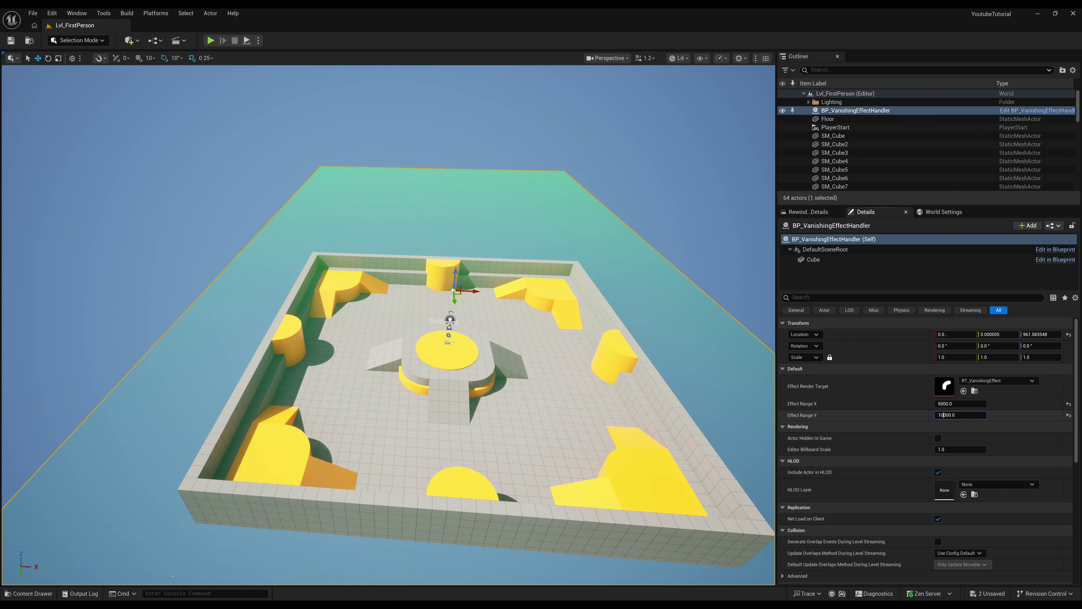
text(5)
key(Return)
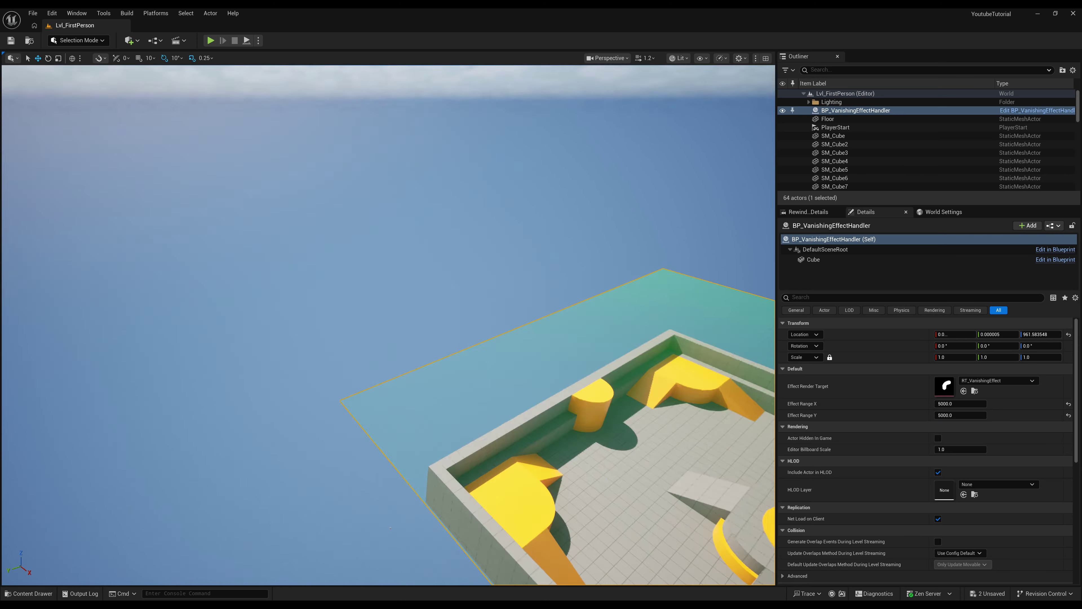
key(d)
right_drag(389, 325, 277, 309)
right_drag(389, 98, 320, 128)
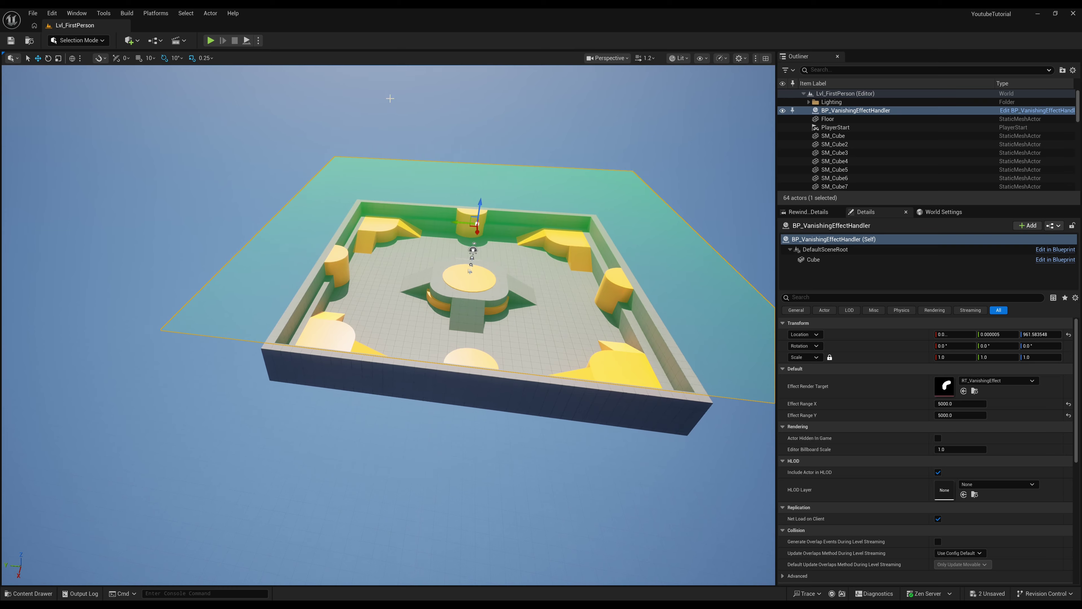
key(alt+p)
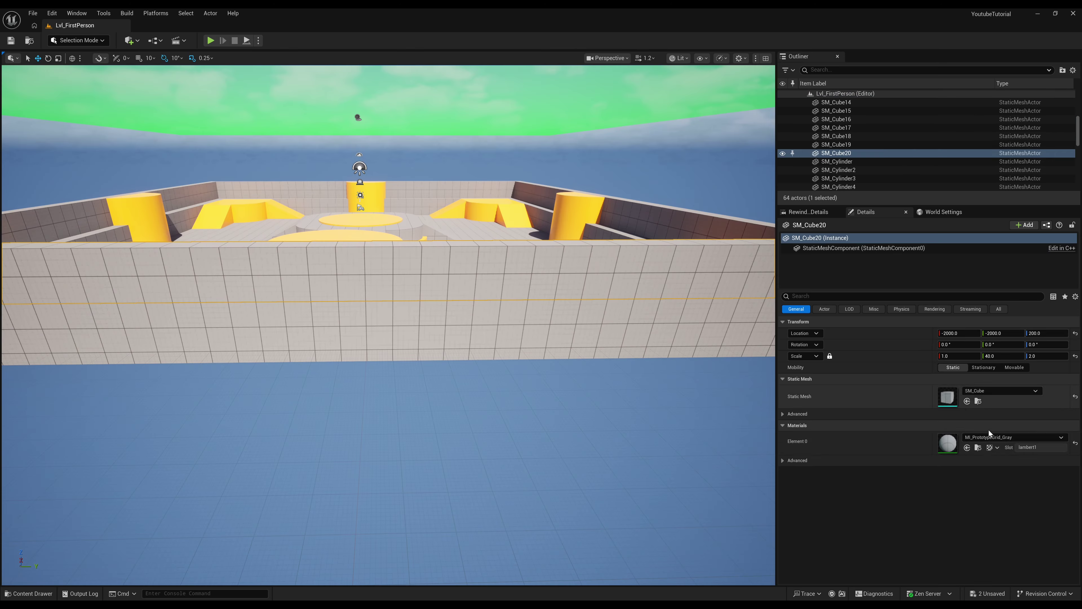
Locate the material instance of wall SM_Cube20 among the project assets and find its parent material, M_PrototypeGrid.
click(978, 447)
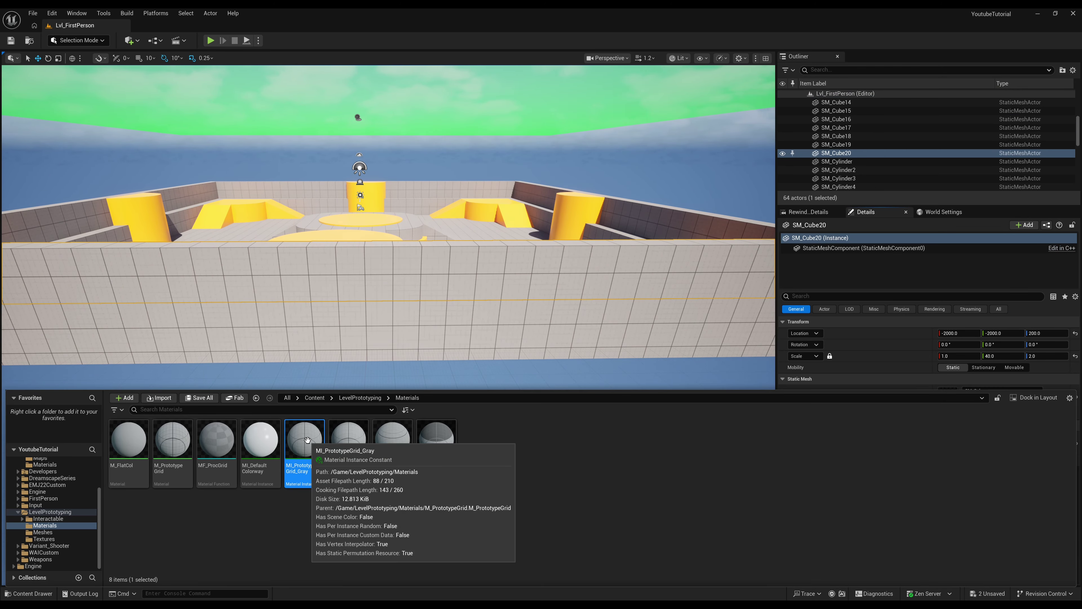
right_click(307, 440)
click(370, 163)
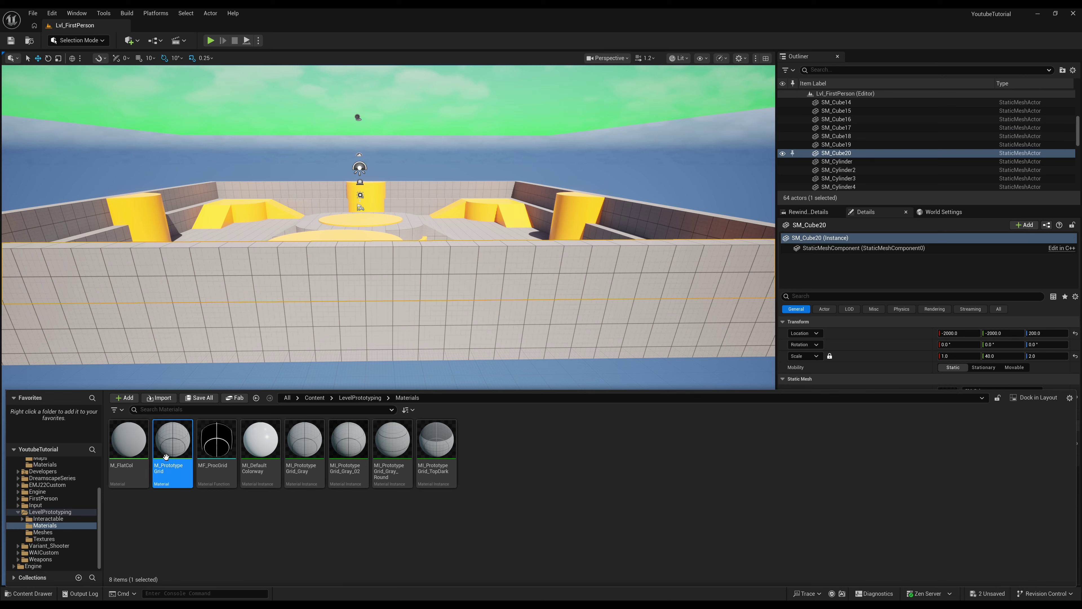
scroll(80, 511, up, 3)
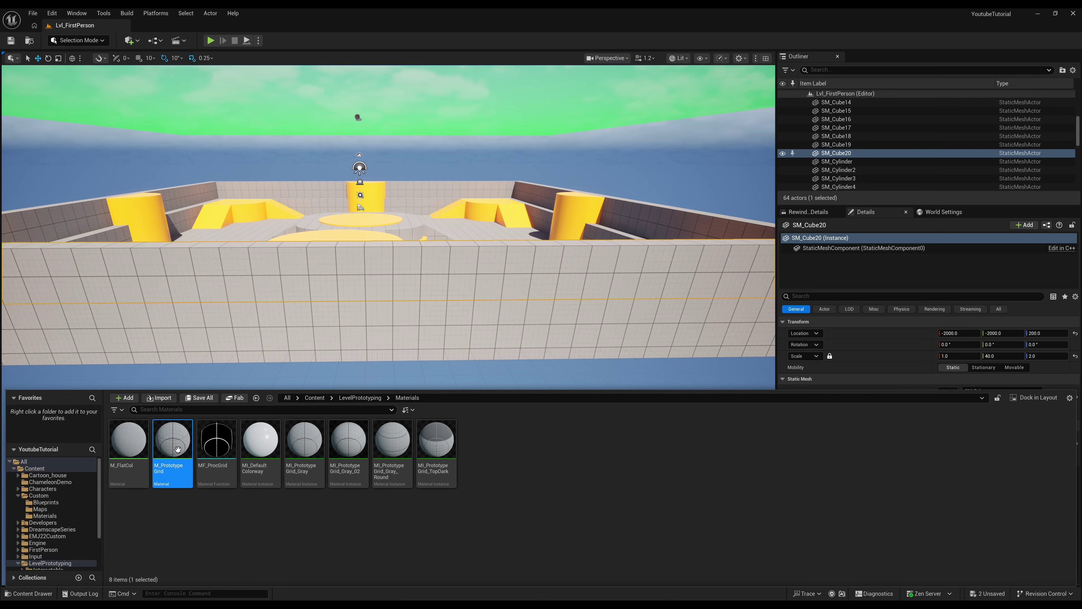
Copy M_PrototypeGrid from LevelPrototyping/Materials into Custom/Materials and open the copy for editing.
drag(178, 450, 55, 515)
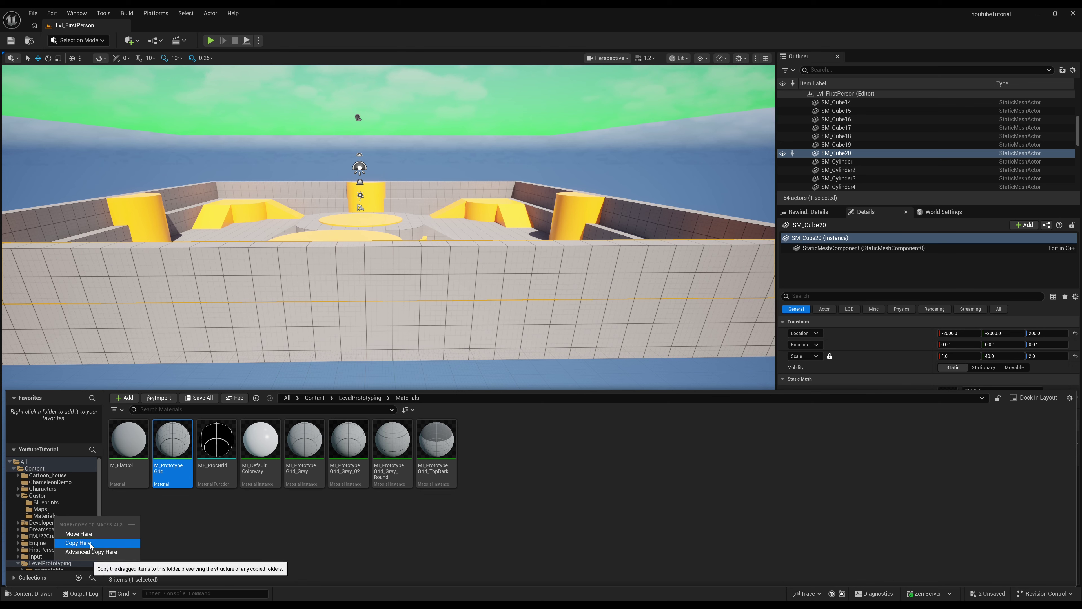
click(84, 544)
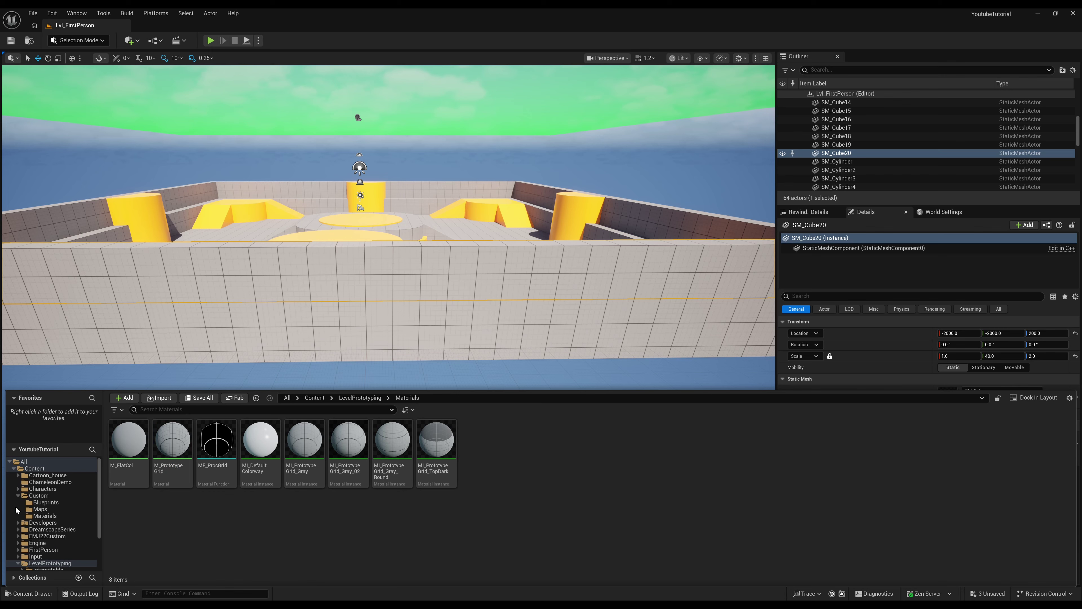
click(45, 516)
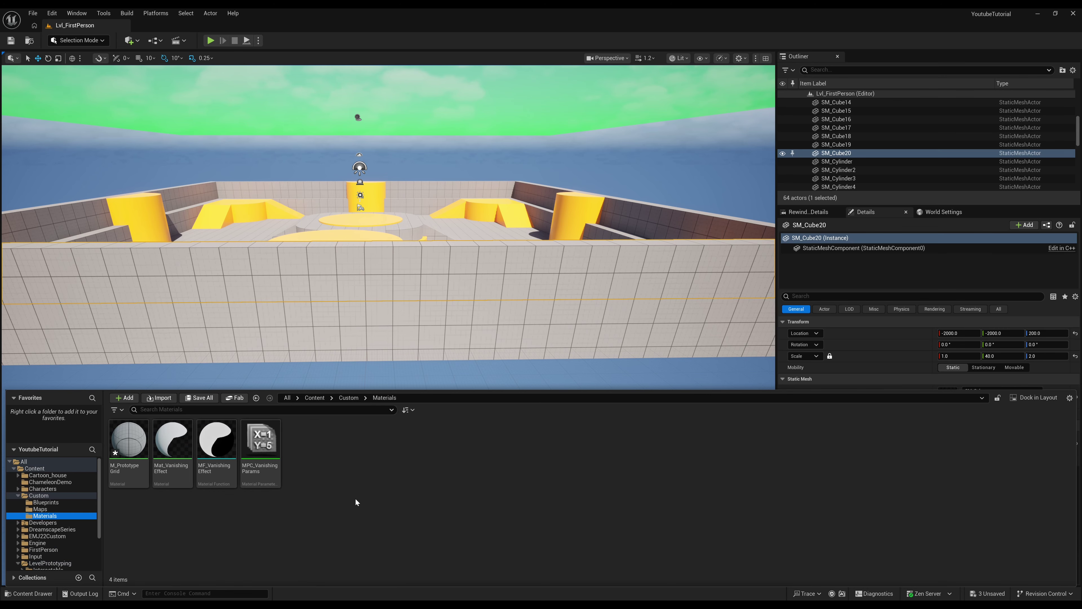
double_click(123, 435)
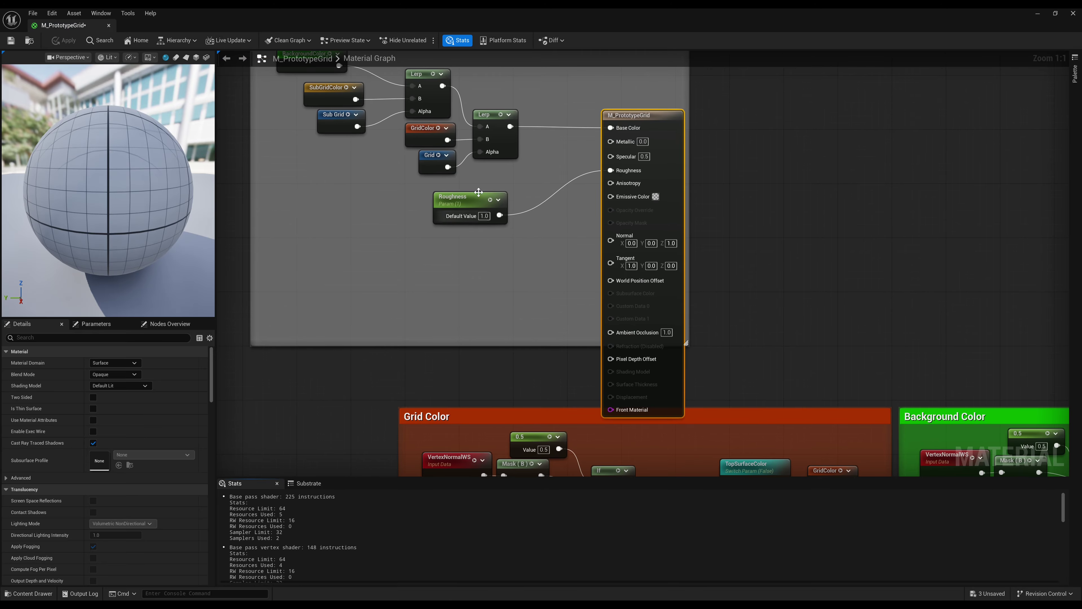
Set the copied M_PrototypeGrid's Blend Mode to Masked and add MF_VanishingEffect at its Opacity Mask input.
click(106, 375)
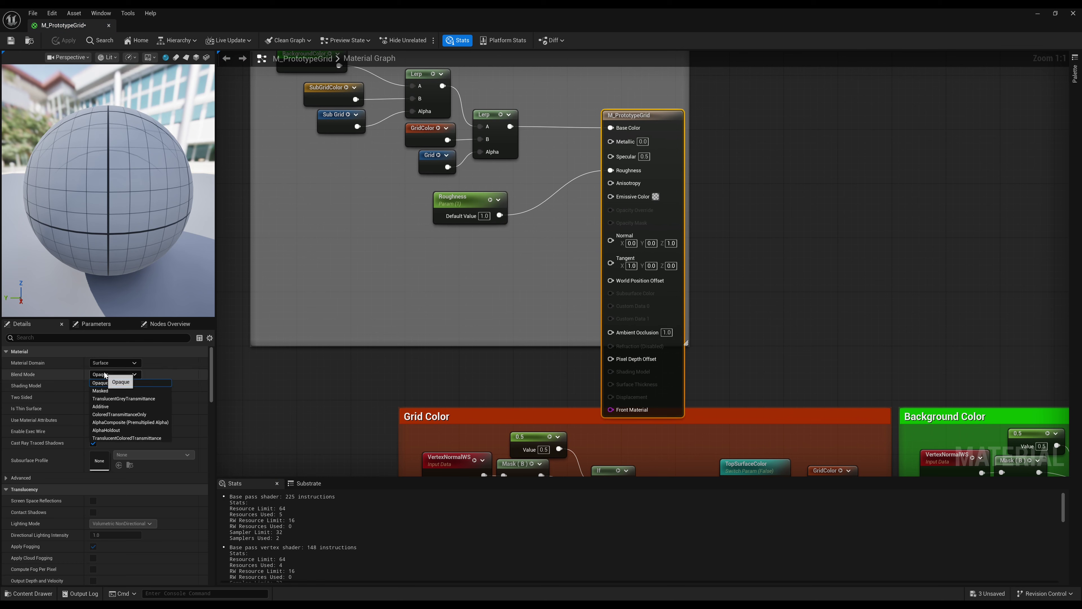
click(132, 390)
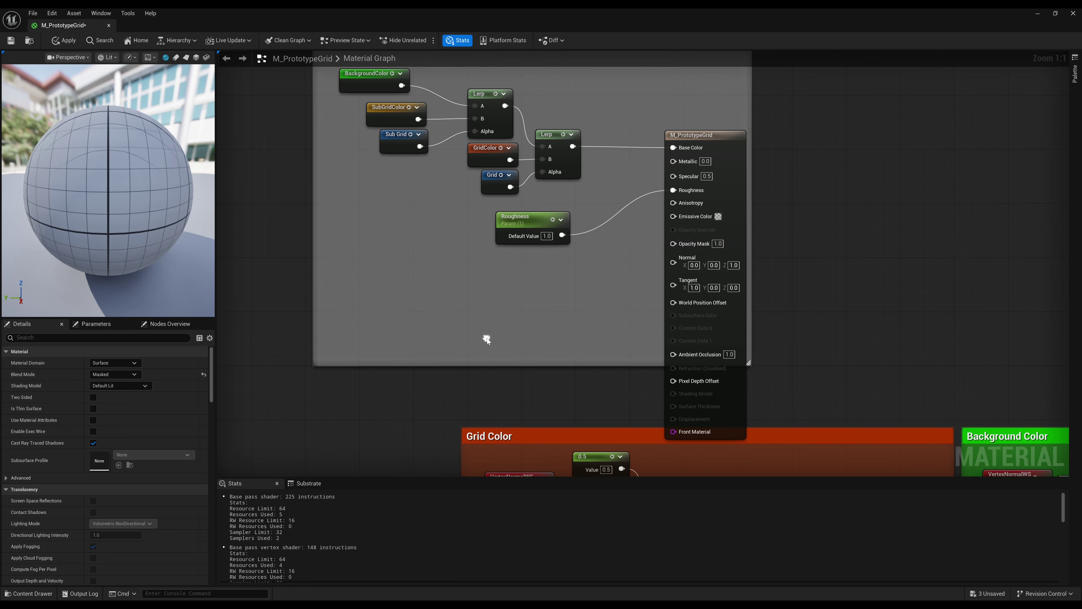
key(ctrl+space)
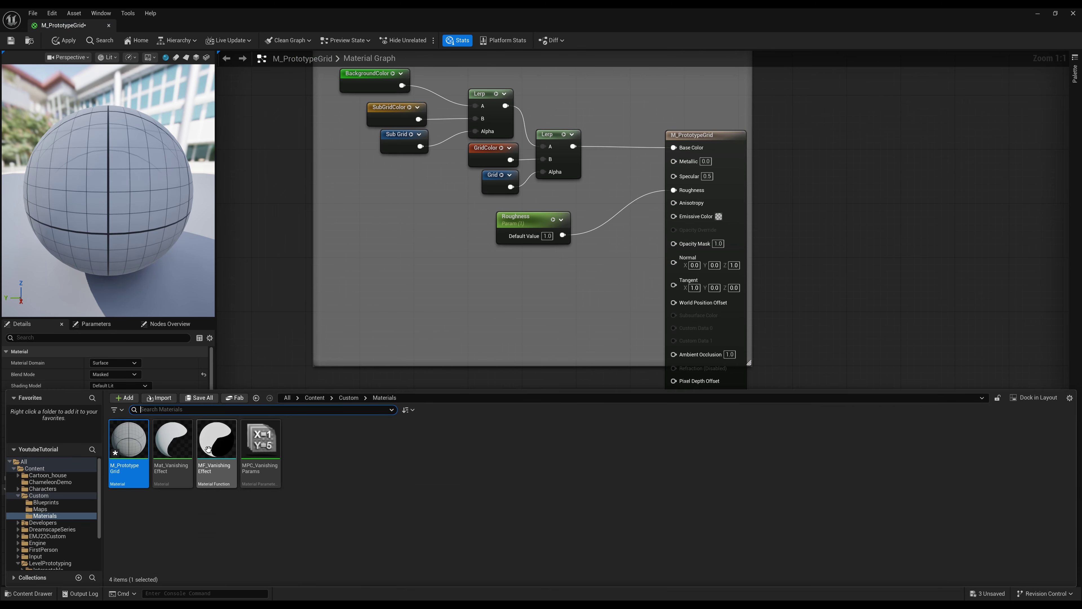
drag(216, 452, 679, 247)
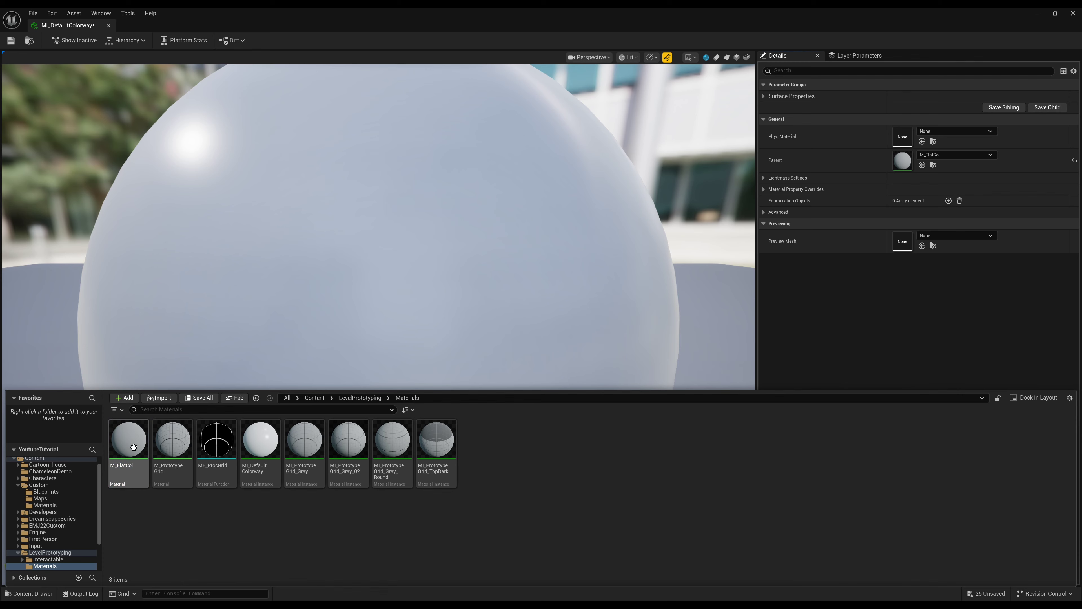
Copy M_FlatCol from LevelPrototyping/Materials into Custom/Materials and open the copy for editing.
drag(128, 439, 63, 505)
click(89, 533)
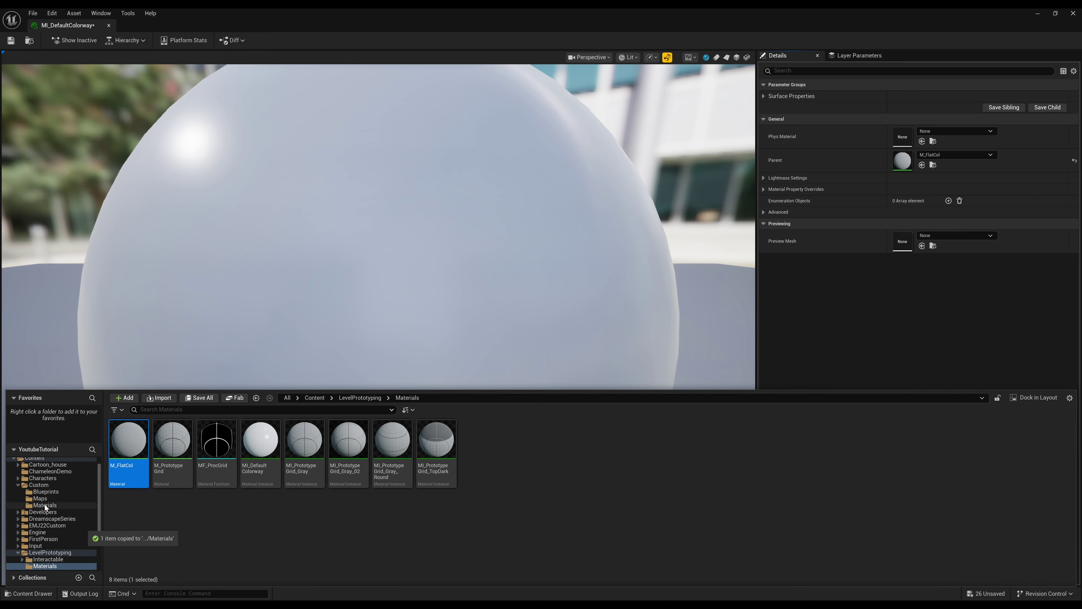
click(45, 506)
double_click(130, 442)
Set the copied M_FlatCol's Blend Mode to Masked, connect MF_VanishingEffect to its Opacity Mask, and apply the changes.
click(113, 378)
click(109, 394)
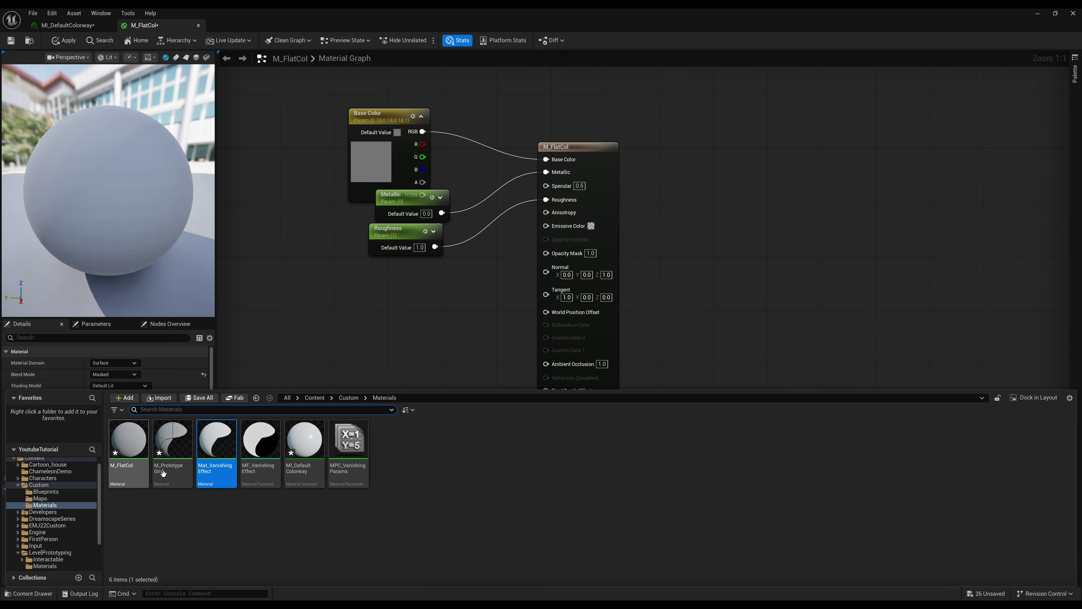
drag(217, 455, 371, 317)
key(ctrl+space)
drag(258, 447, 362, 303)
drag(415, 321, 546, 253)
click(64, 40)
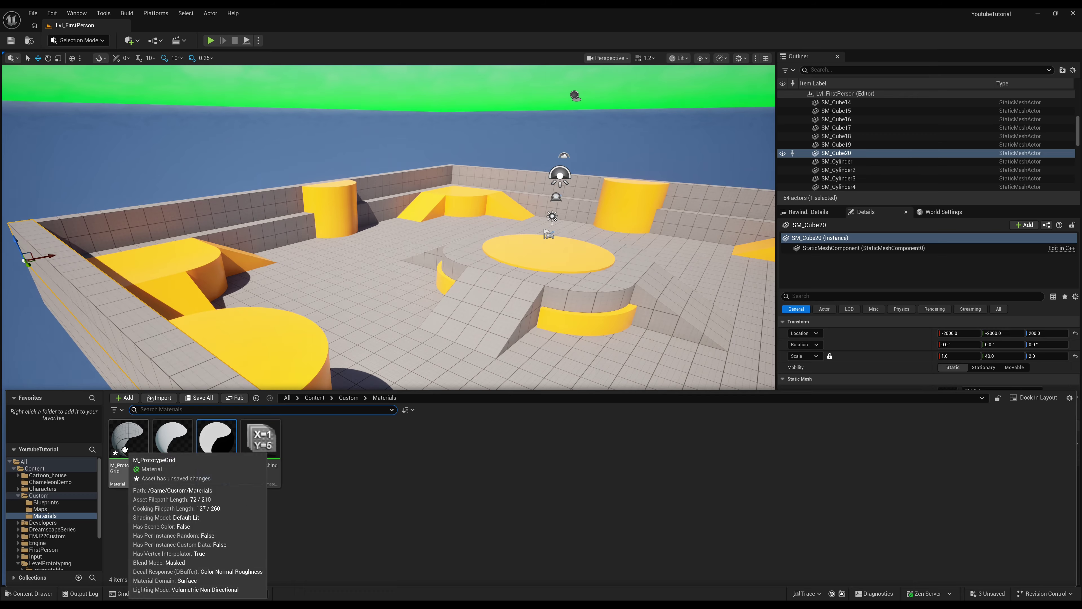
Assign the custom M_PrototypeGrid material to the floor and the grey walls of the arena in Lvl_FirstPerson.
drag(181, 439, 508, 296)
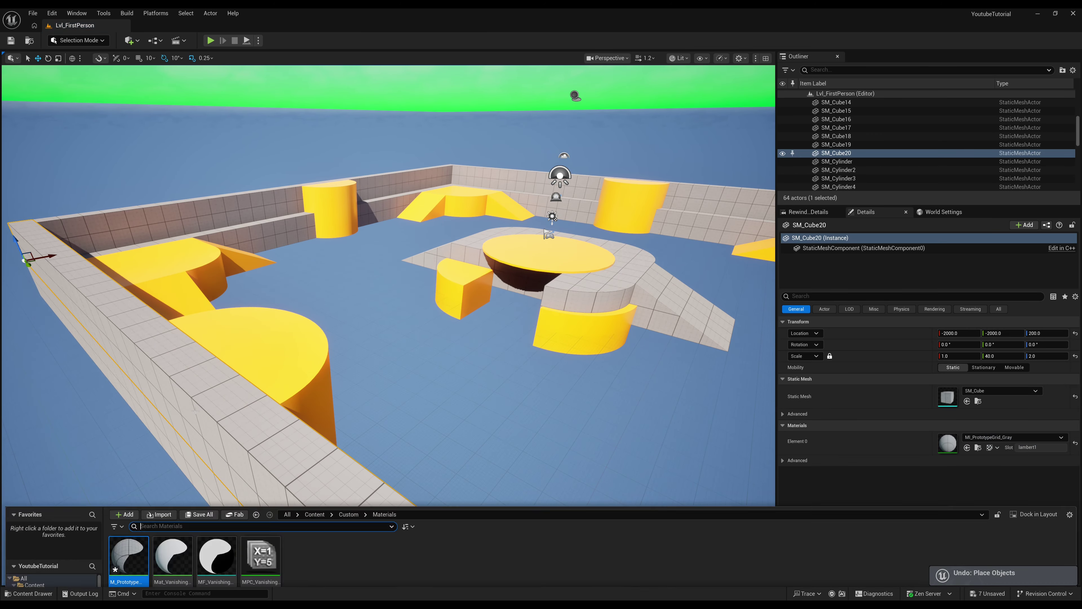
right_drag(314, 258, 314, 206)
click(314, 258)
ctrl+click(316, 352)
ctrl+click(316, 258)
ctrl+click(366, 254)
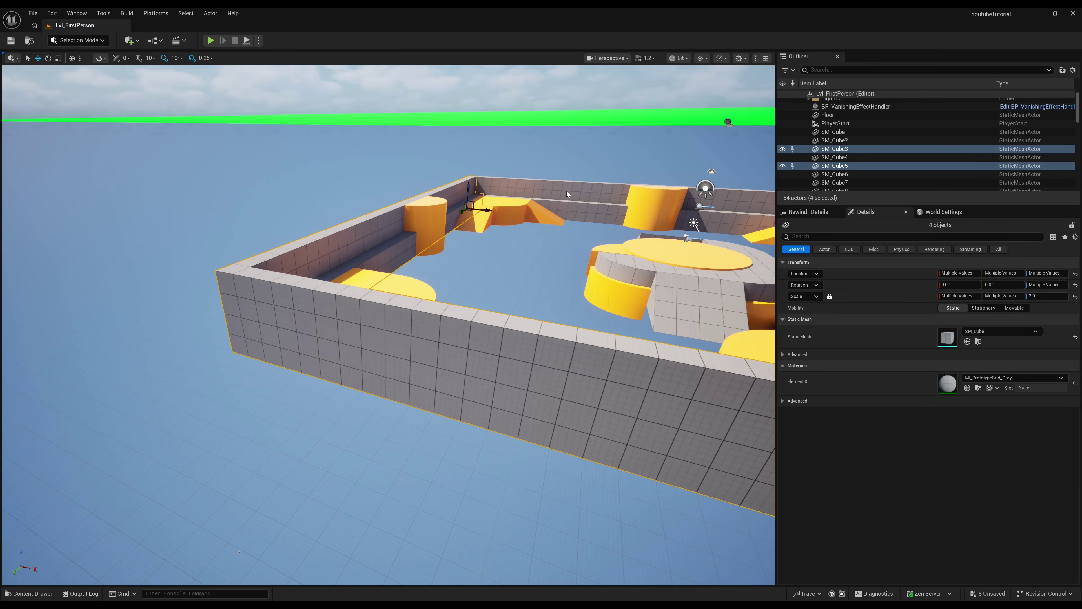
ctrl+click(567, 190)
right_drag(567, 209, 665, 205)
ctrl+click(586, 210)
ctrl+click(590, 230)
key(ctrl+space)
drag(181, 439, 1000, 382)
Assign the custom M_PrototypeGrid material to the grey ramps and quarter cylinders of the central platform.
right_drag(503, 341, 503, 370)
click(503, 375)
ctrl+click(384, 351)
ctrl+click(314, 355)
ctrl+click(451, 315)
right_drag(451, 315, 477, 311)
ctrl+click(307, 358)
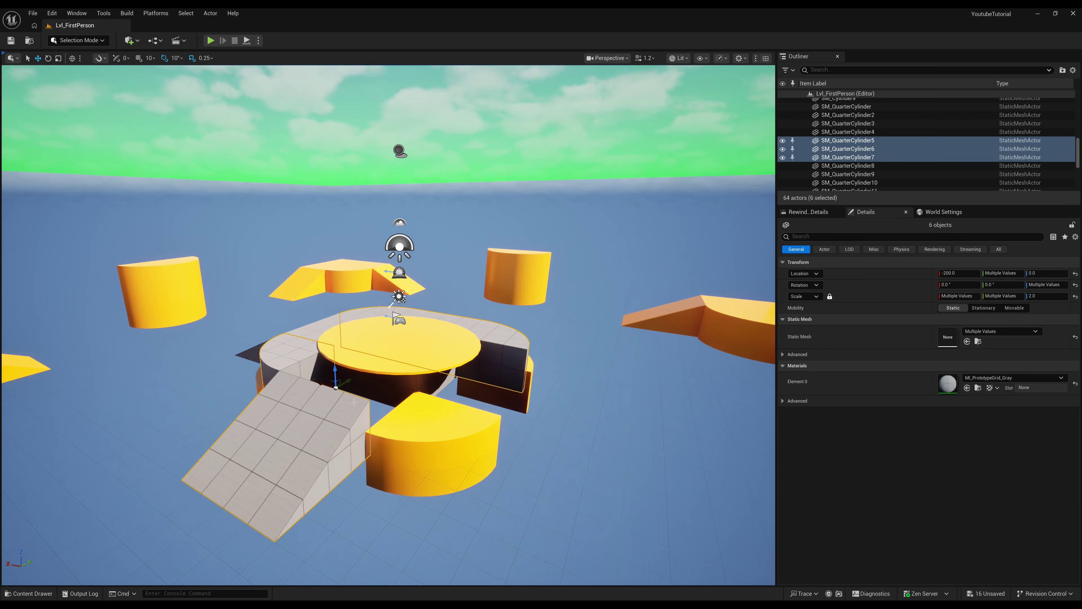
right_drag(324, 362, 273, 333)
right_drag(461, 338, 511, 358)
ctrl+click(491, 363)
ctrl+click(461, 338)
key(ctrl+space)
drag(129, 441, 520, 312)
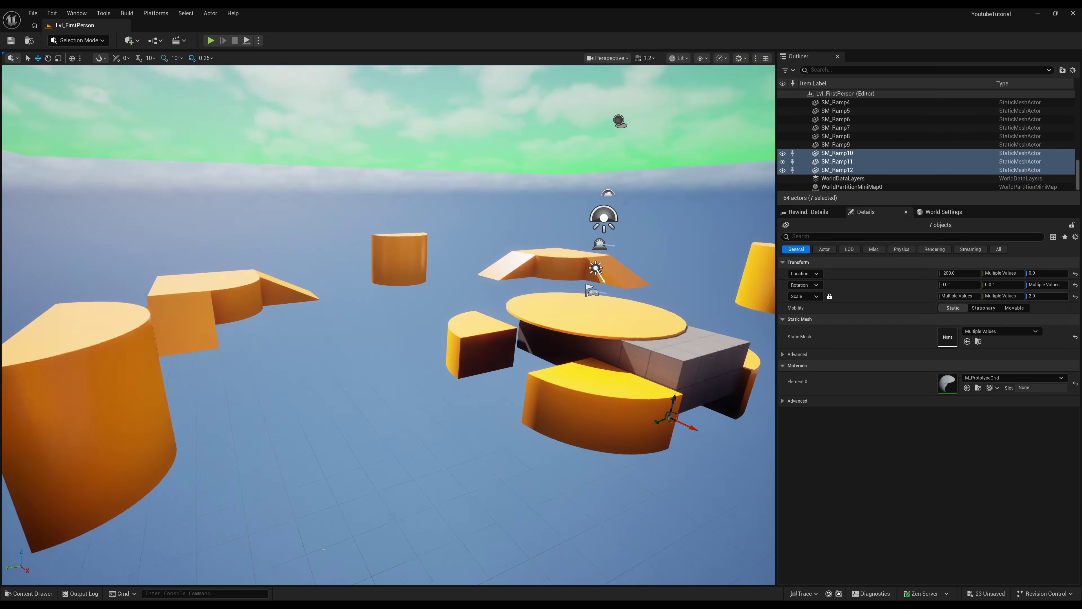
Assign the yellow custom M_FlatCol material to the selected ramp and adjoining block in the arena corner.
key(ctrl+space)
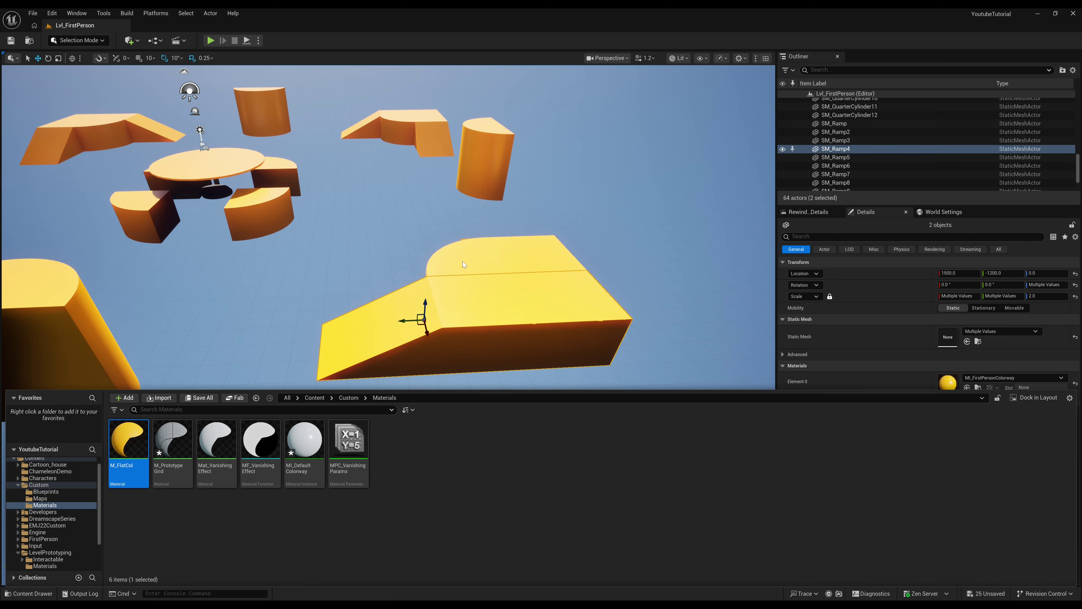
drag(129, 441, 469, 333)
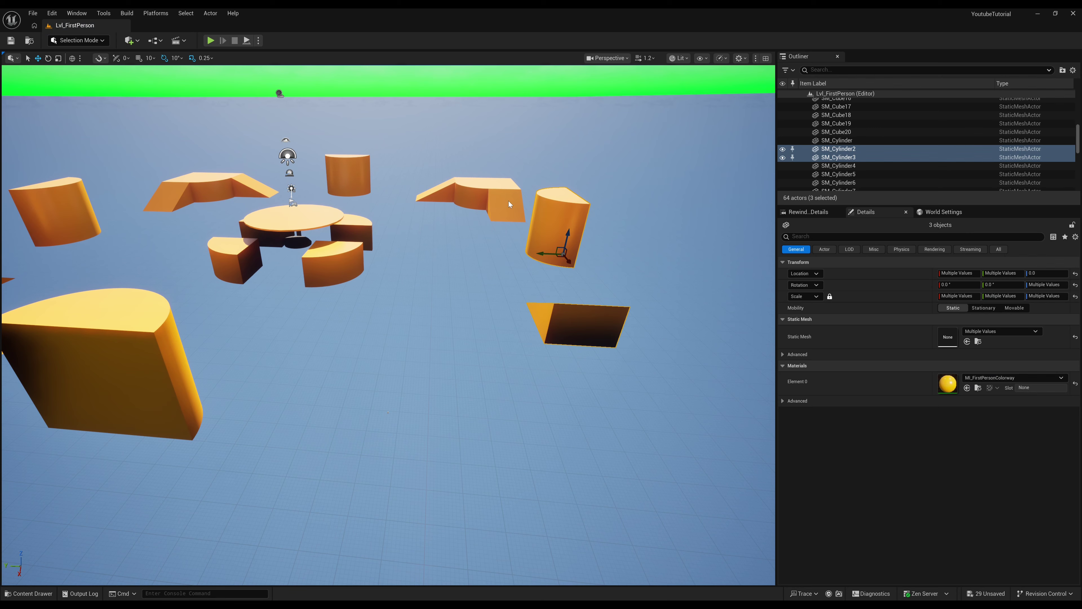
Select the remaining yellow cylinders, quarter cylinders and ramps across the arena together.
ctrl+click(509, 204)
ctrl+click(471, 196)
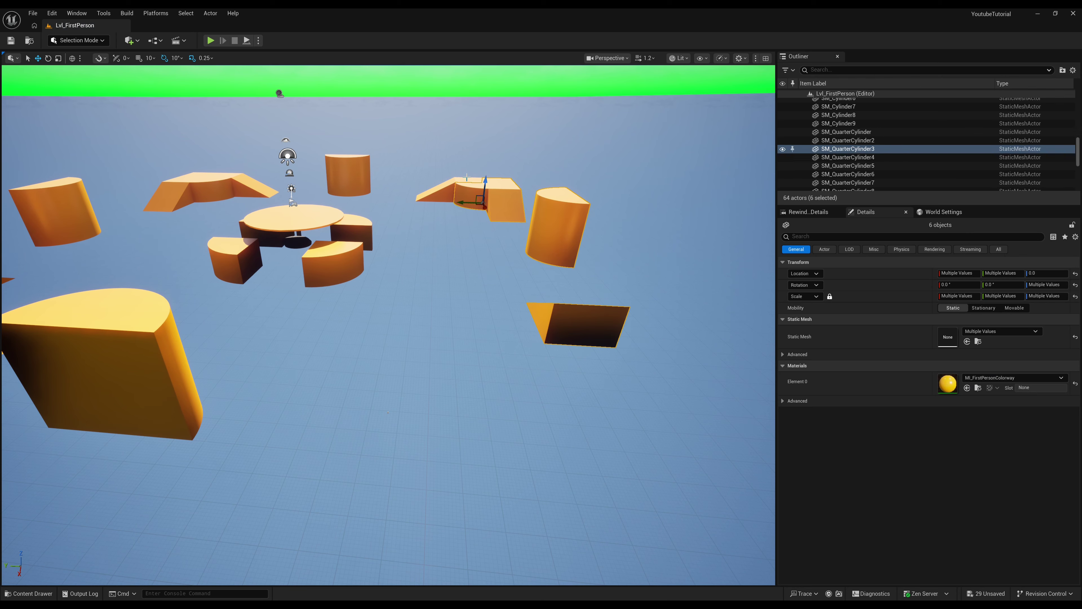
ctrl+click(441, 193)
ctrl+click(349, 184)
ctrl+click(354, 228)
ctrl+click(333, 263)
ctrl+click(265, 237)
ctrl+click(258, 263)
ctrl+click(113, 354)
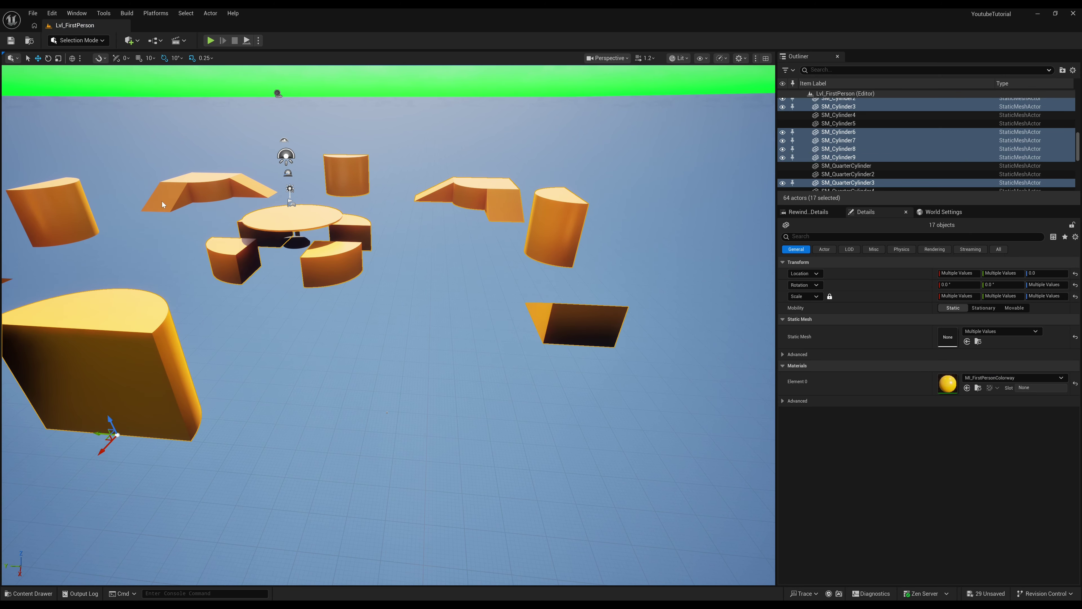
ctrl+click(164, 199)
ctrl+click(251, 186)
ctrl+click(210, 185)
ctrl+click(60, 215)
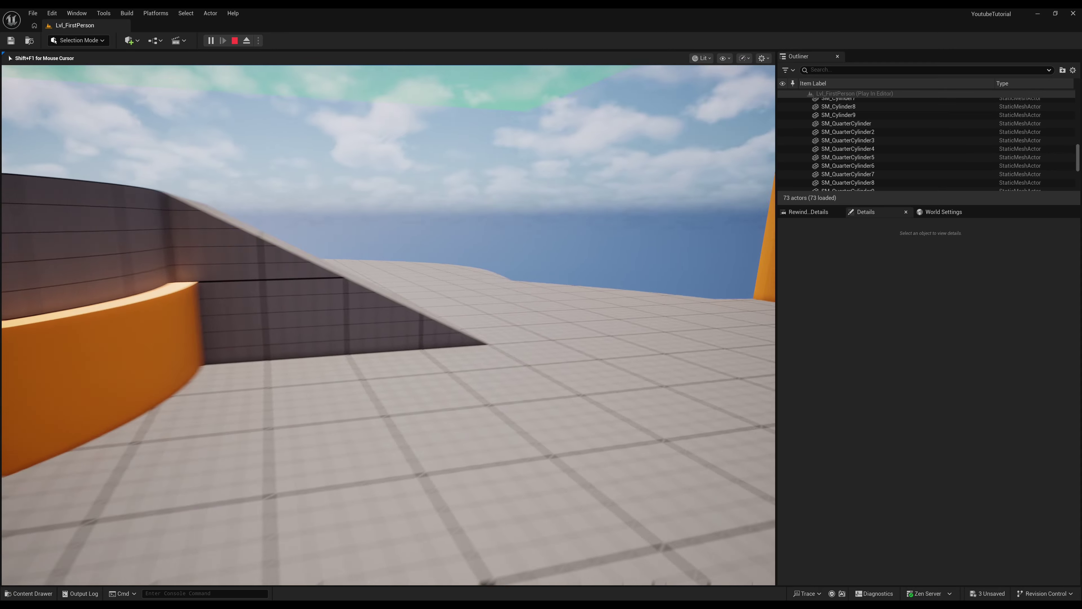
Walk the player forward through the arena in play mode to examine how the floor and shapes vanish with distance.
key(w)
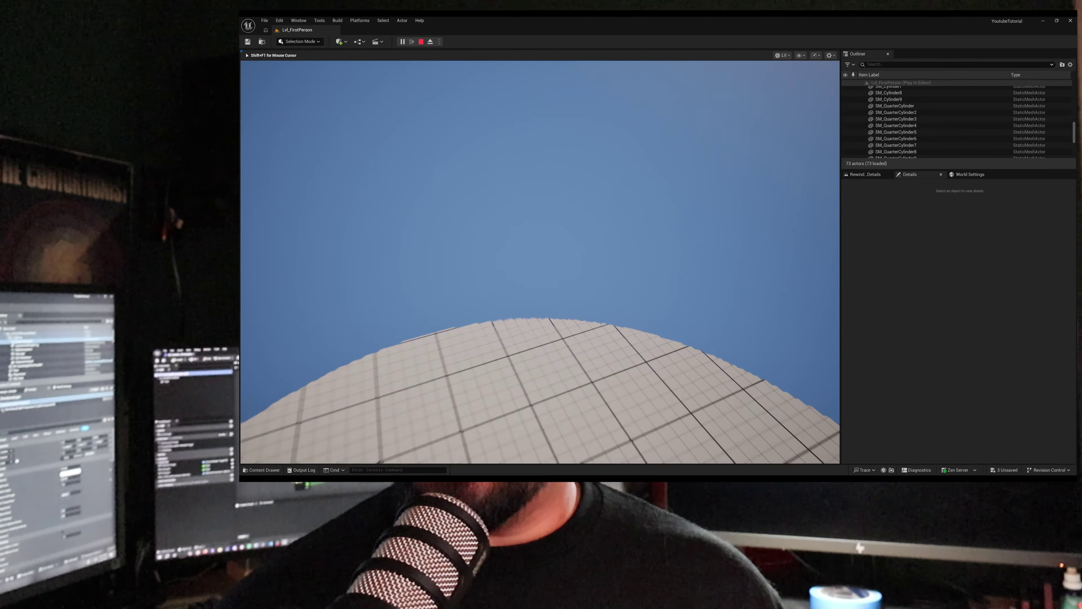
key(w)
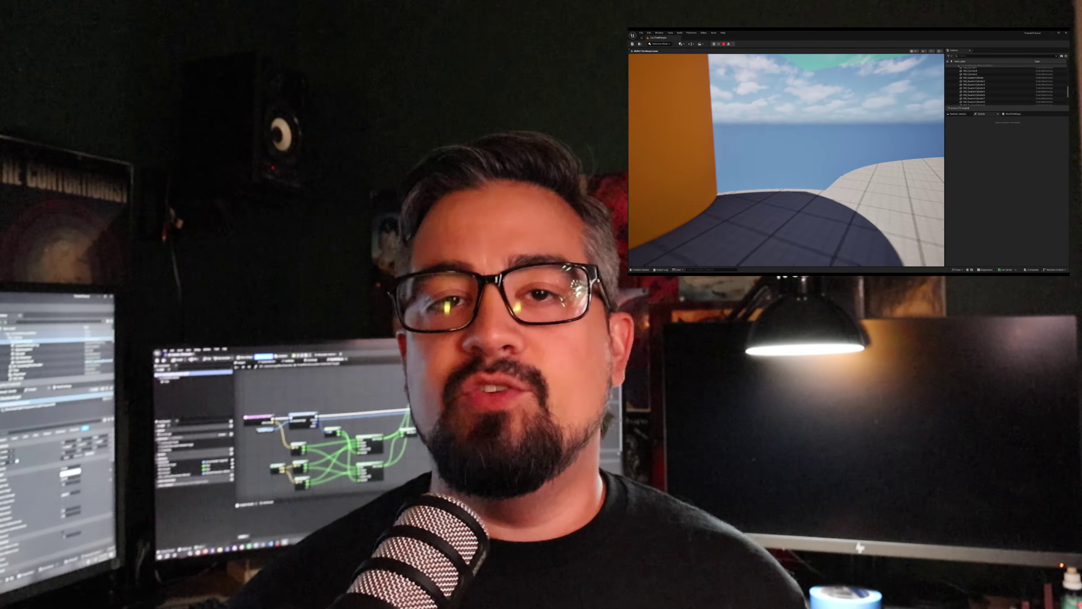